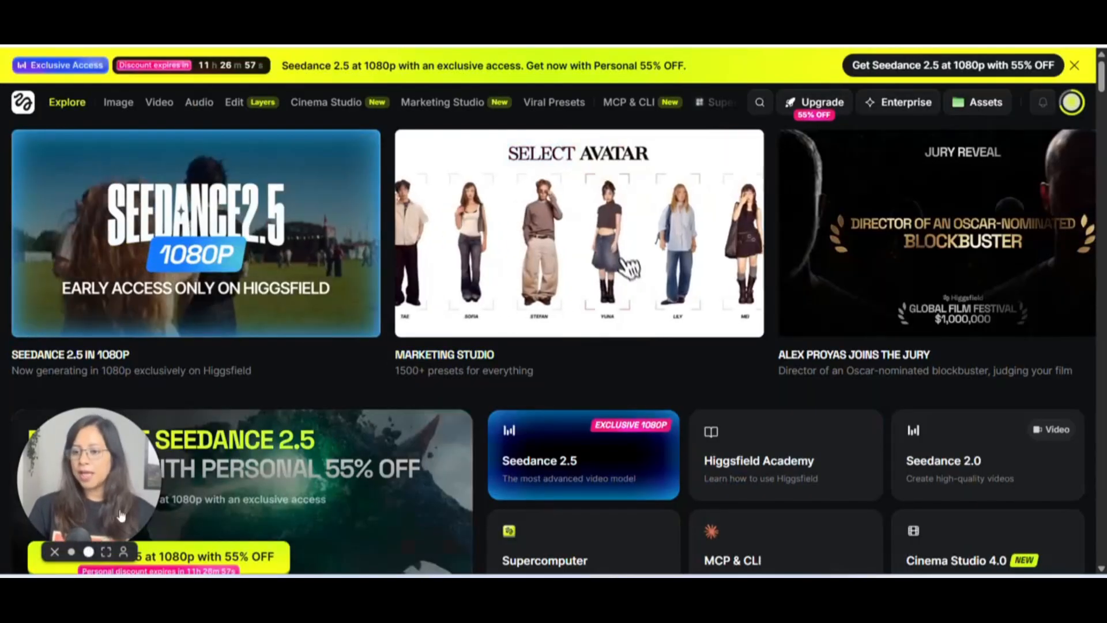
left_click(90, 553)
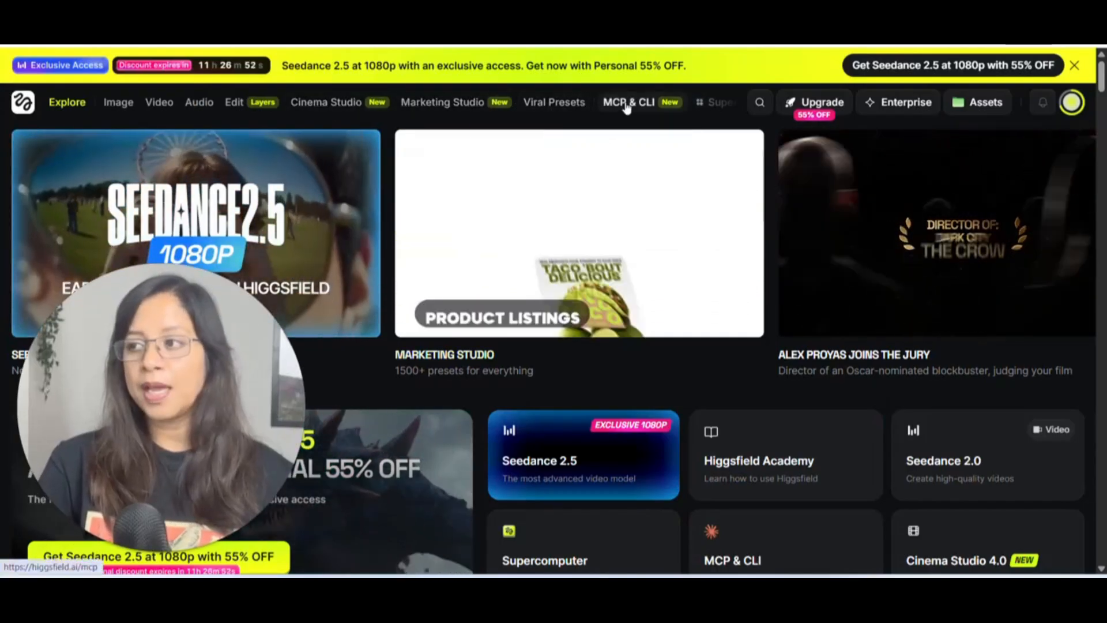
left_click(627, 104)
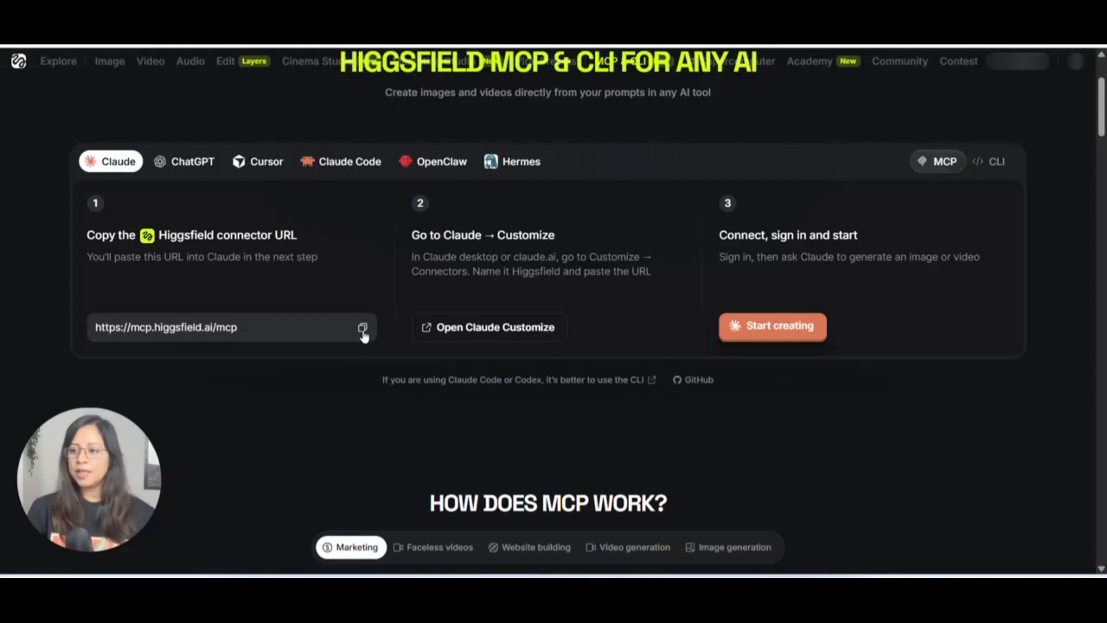
left_click(363, 329)
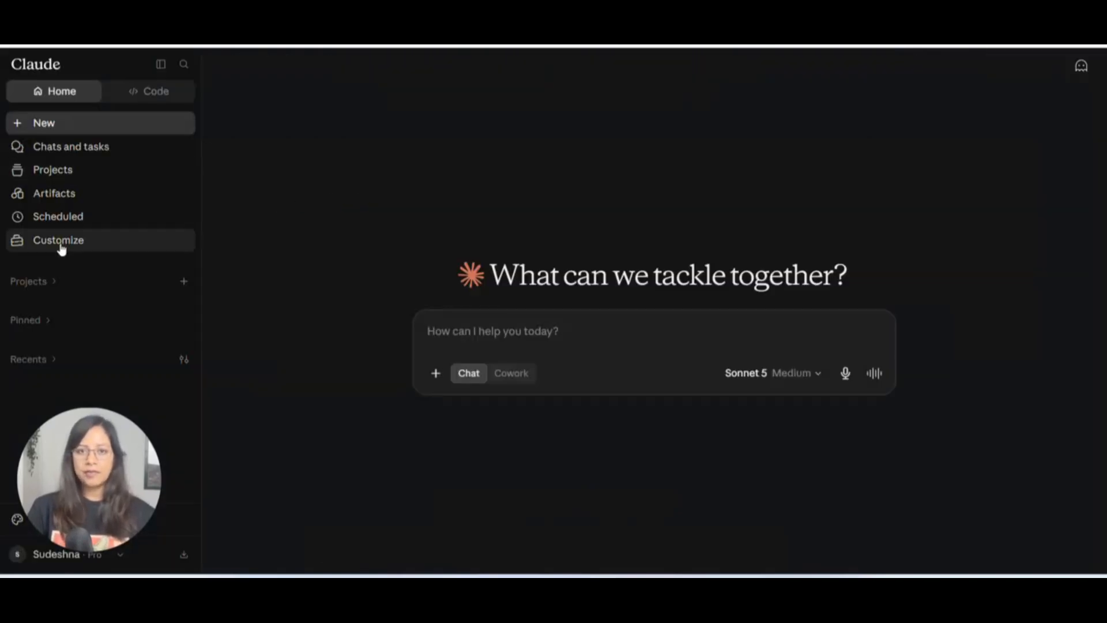
left_click(102, 239)
left_click(274, 421)
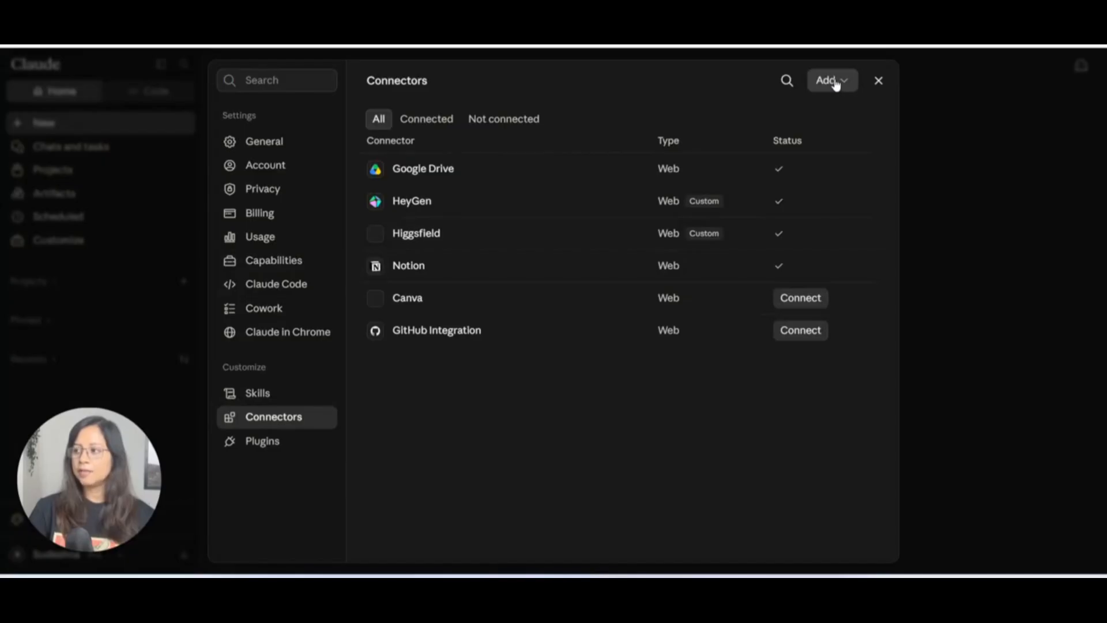
left_click(833, 81)
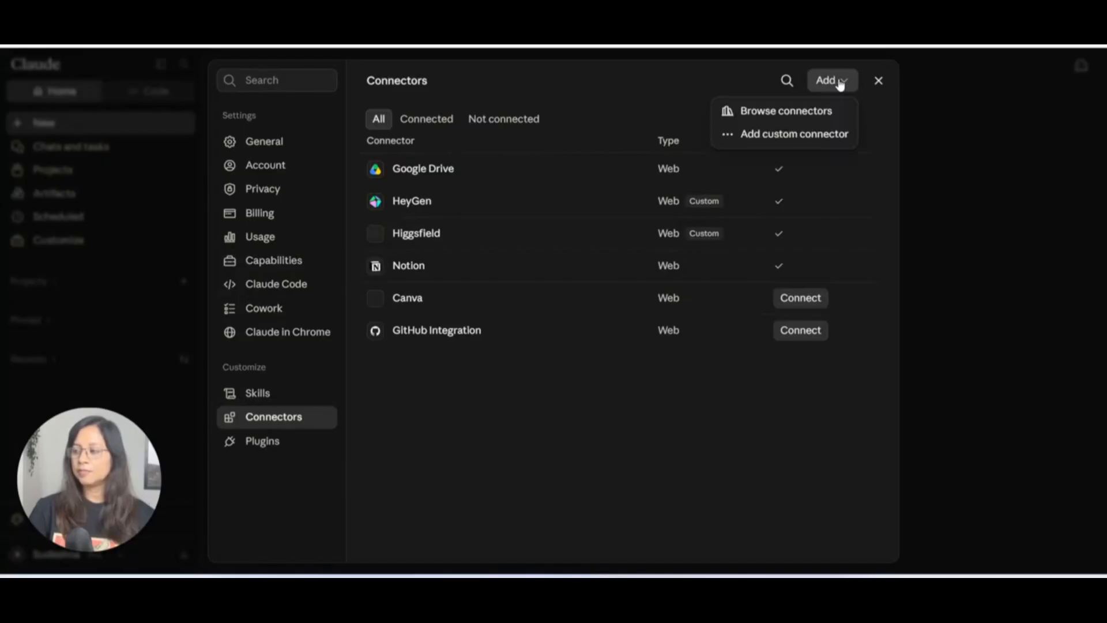
left_click(819, 136)
left_click(500, 253)
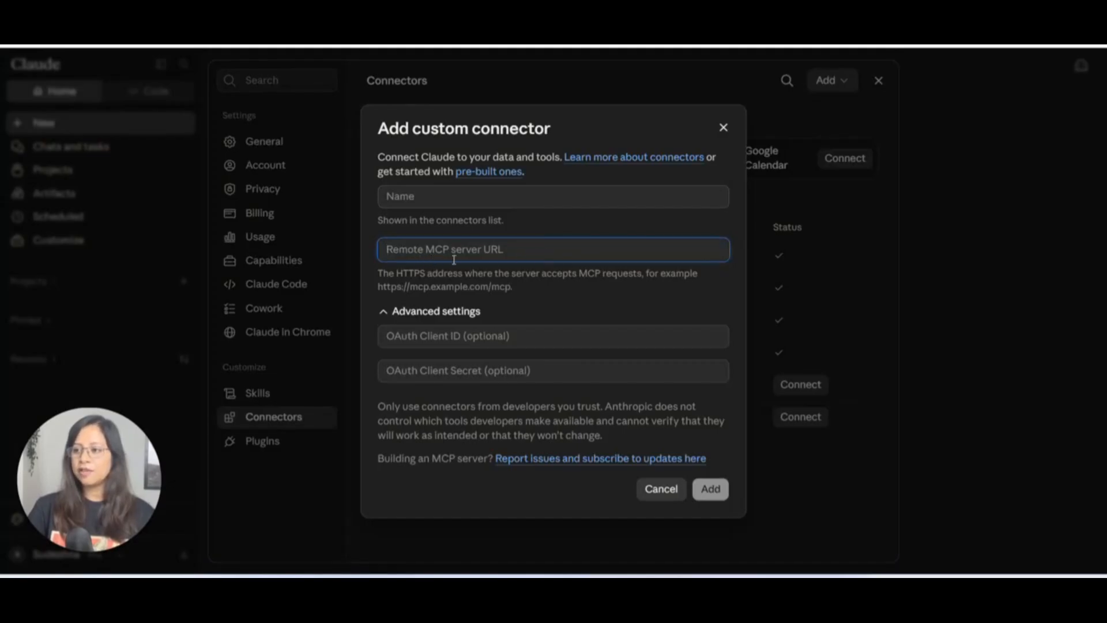
key("ctrl+v")
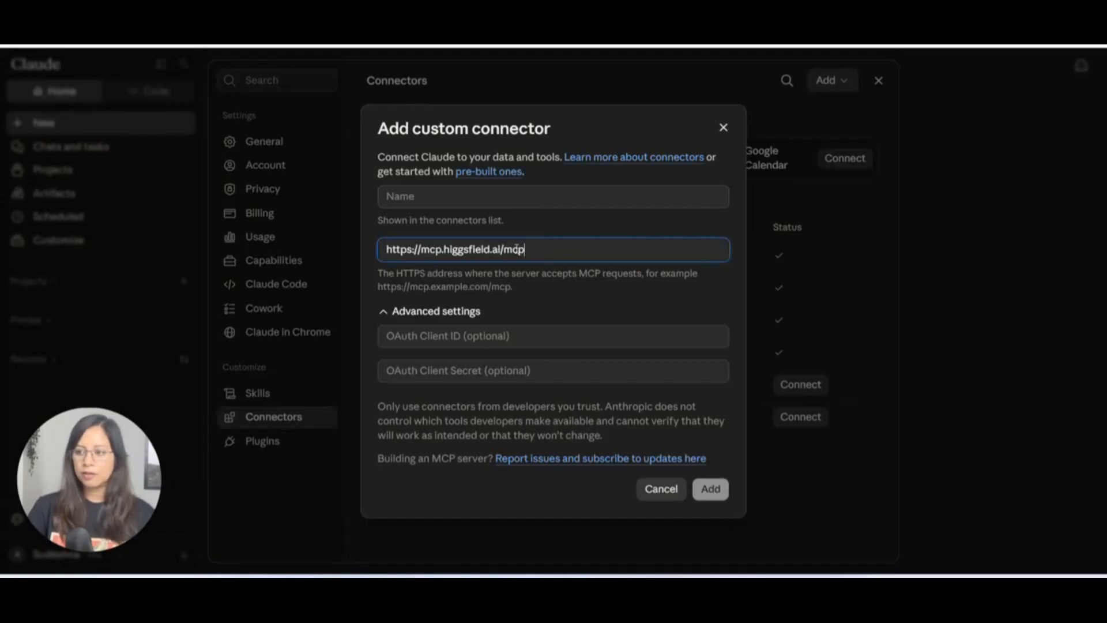
left_click(453, 202)
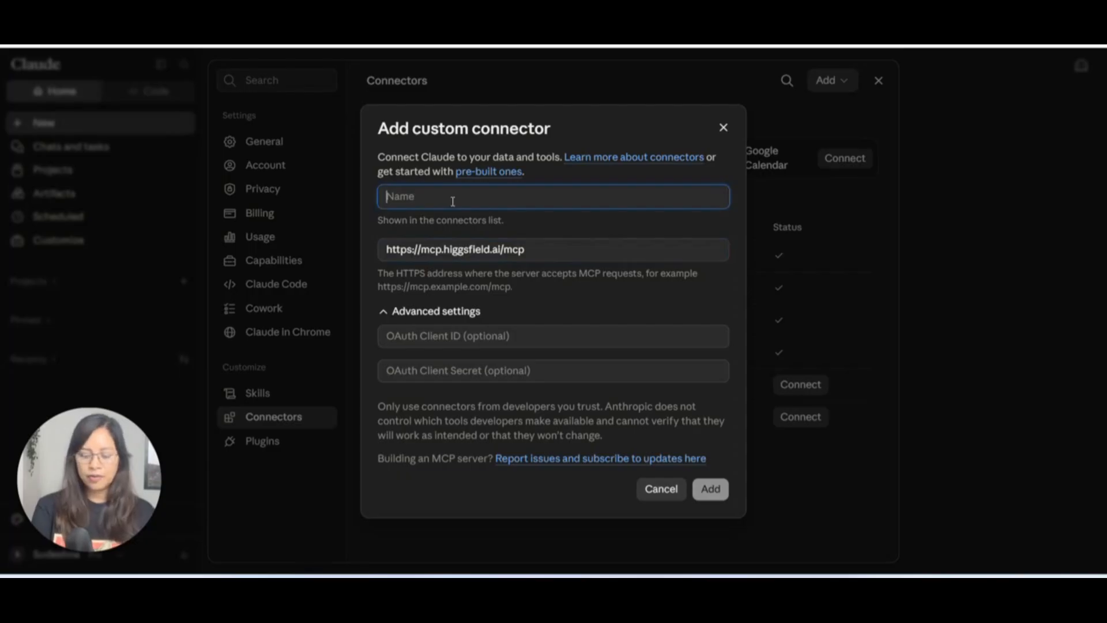
type("Hi")
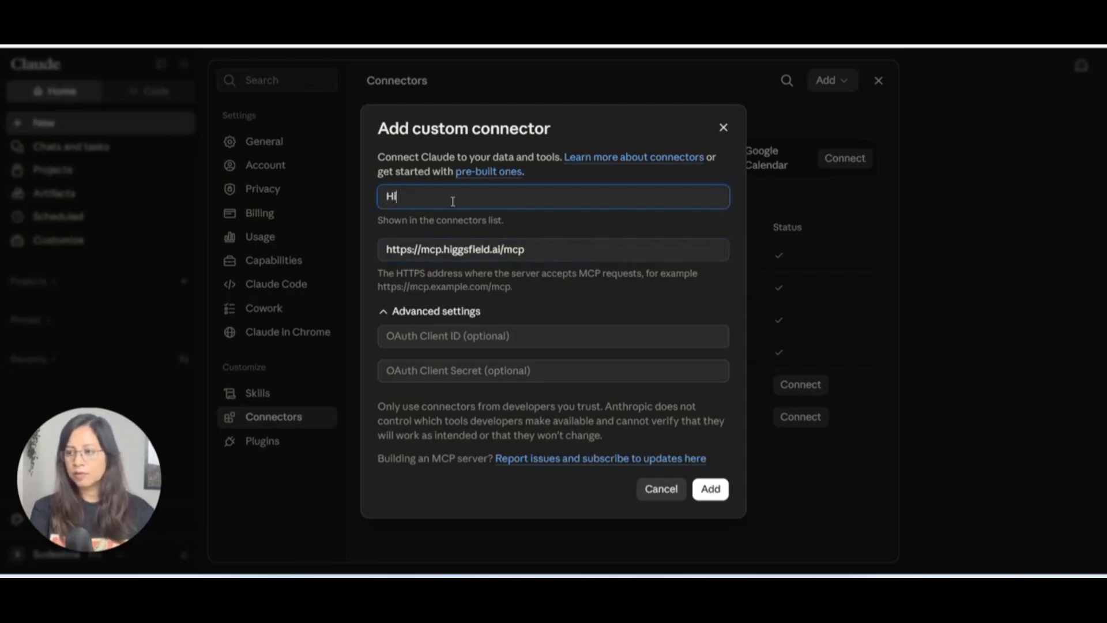
type("ggsfiels")
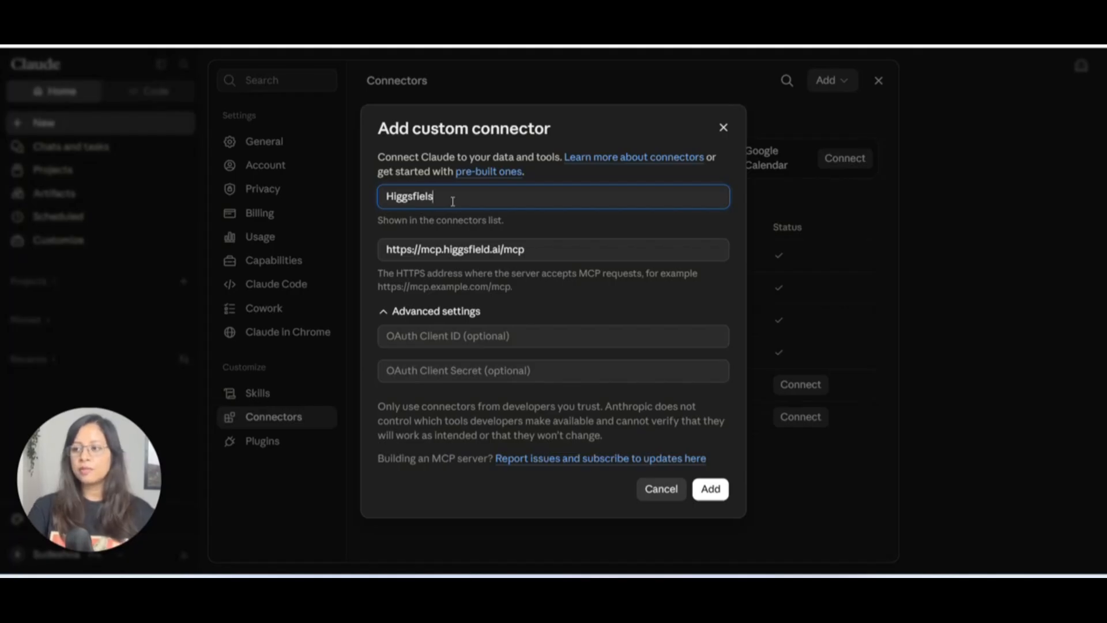
key("BackSpace")
type("d")
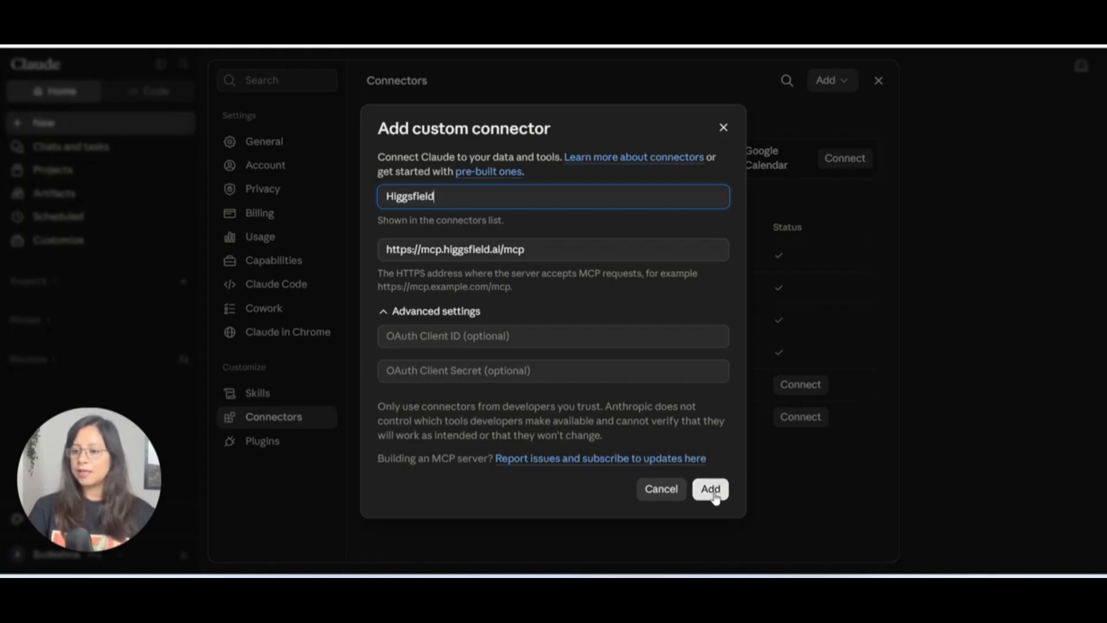
left_click(713, 493)
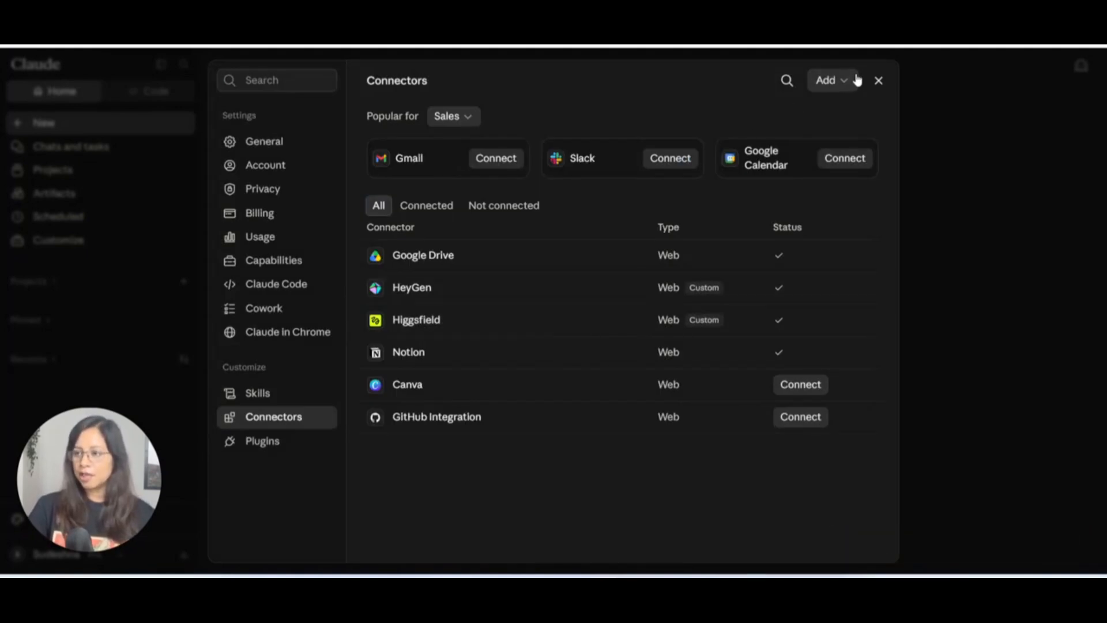
- Close the connectors settings and check which connectors the new chat can use
left_click(878, 84)
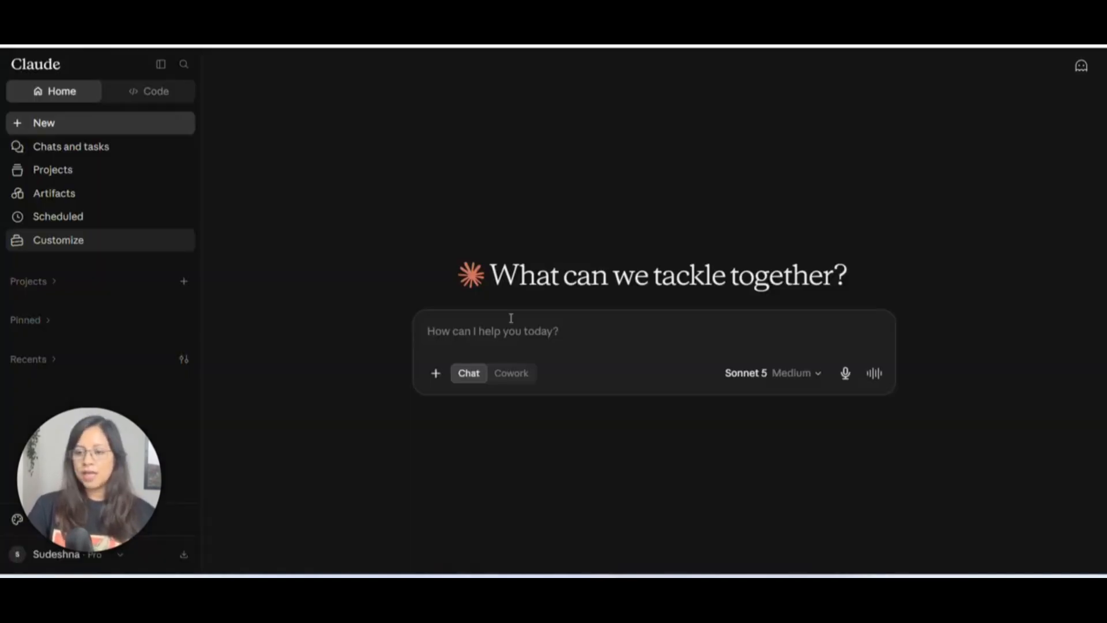
left_click(437, 376)
mouse_move(580, 283)
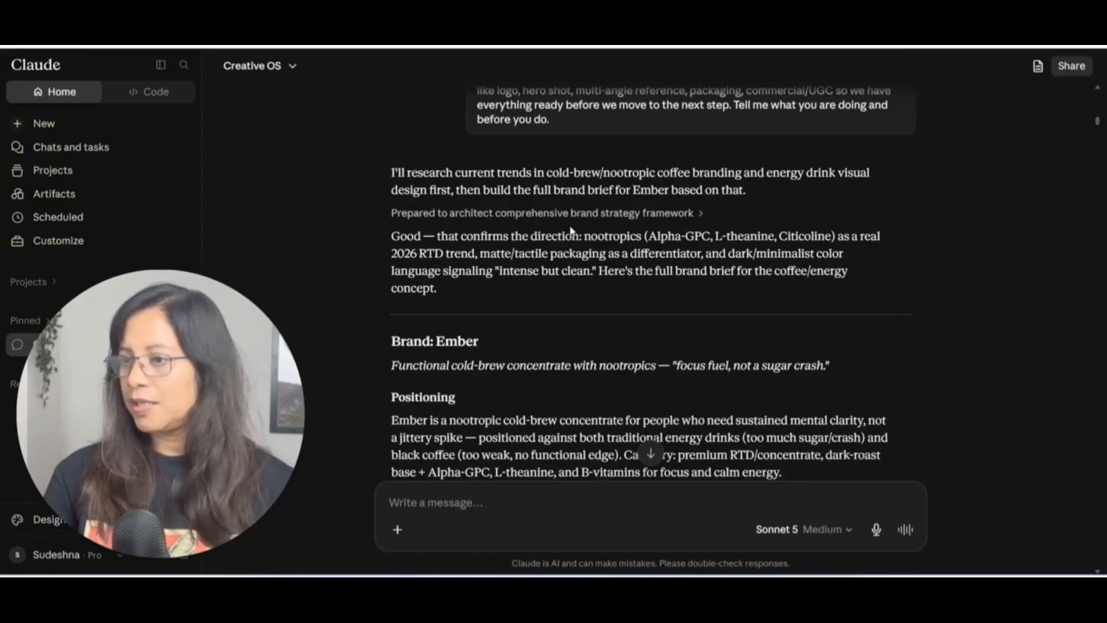
- Read through the Ember brand brief replies and copy the Product Photo Prompt code block
scroll(571, 230, "down", 3)
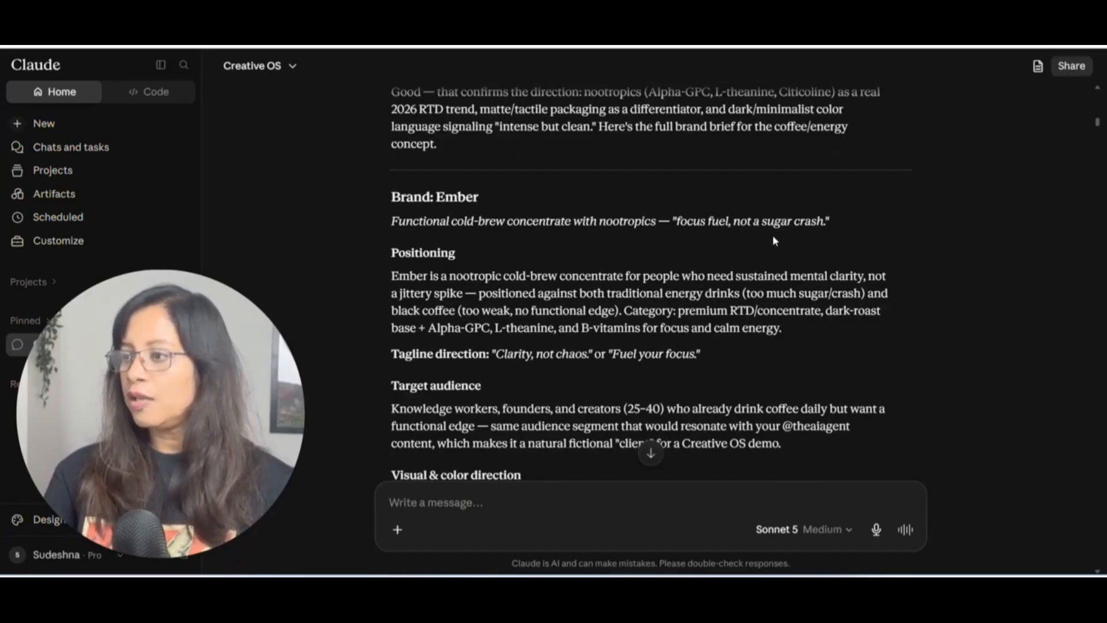
scroll(410, 259, "down", 2)
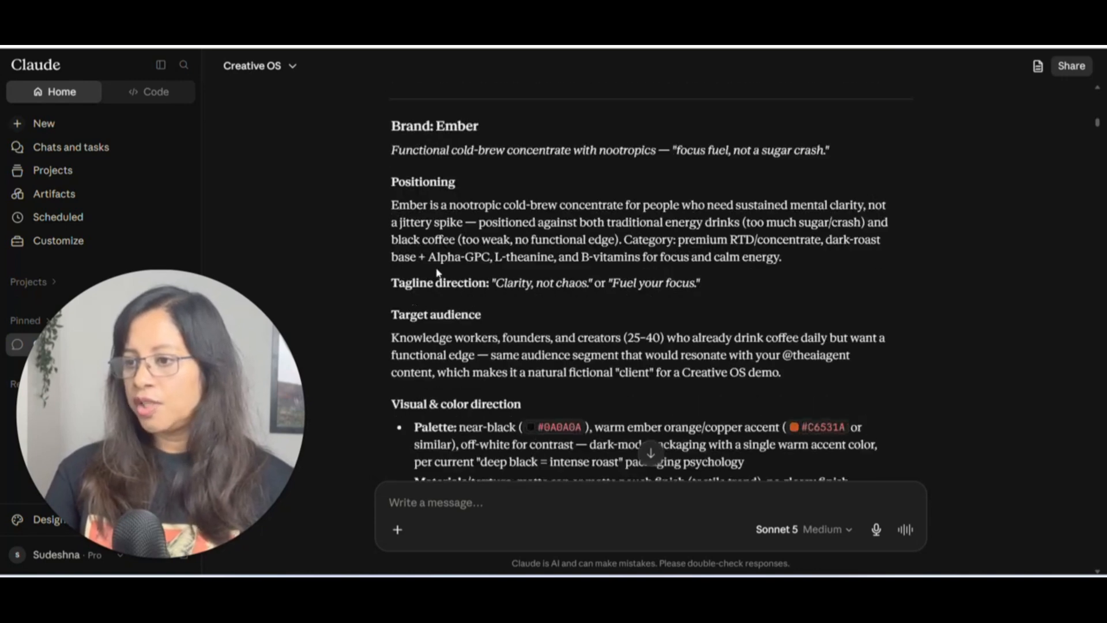
scroll(450, 300, "down", 3)
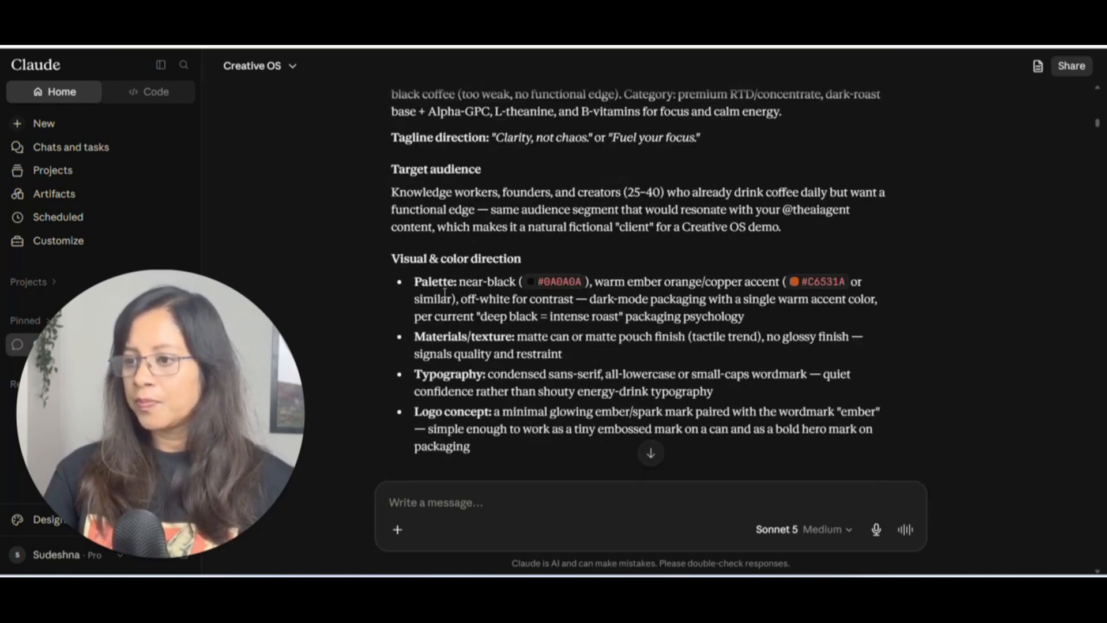
scroll(489, 277, "down", 2)
scroll(486, 277, "down", 4)
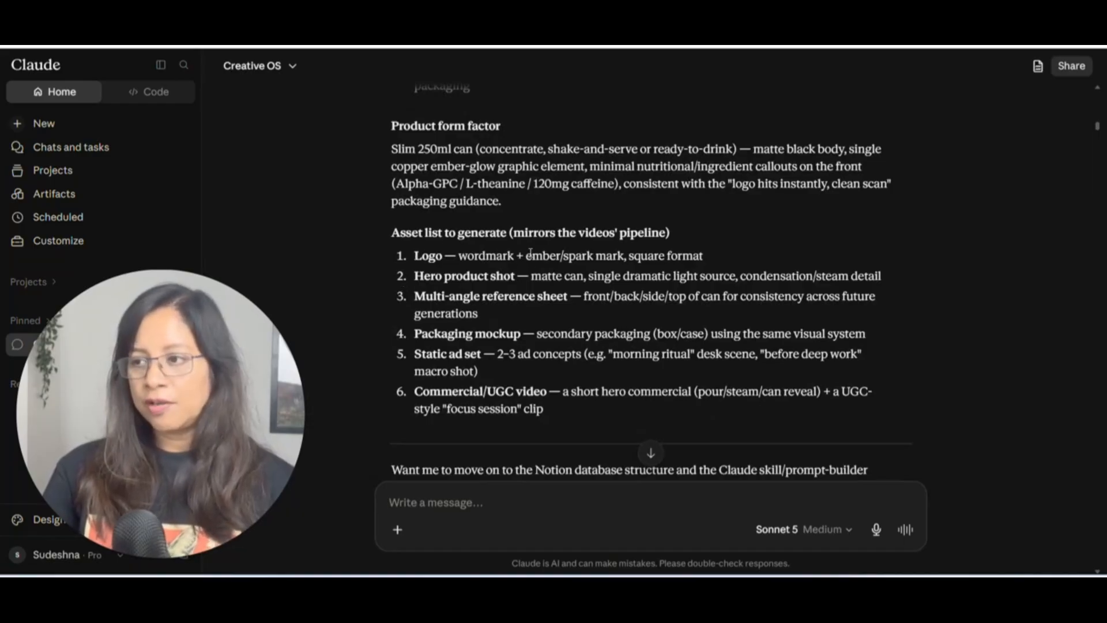
scroll(533, 271, "down", 4)
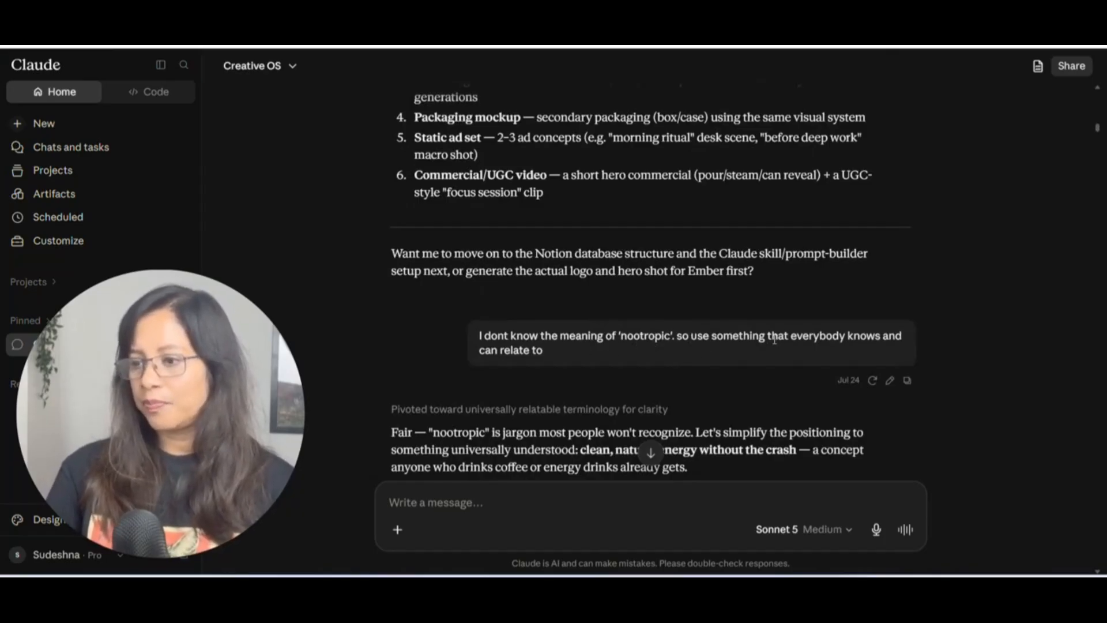
scroll(775, 340, "down", 4)
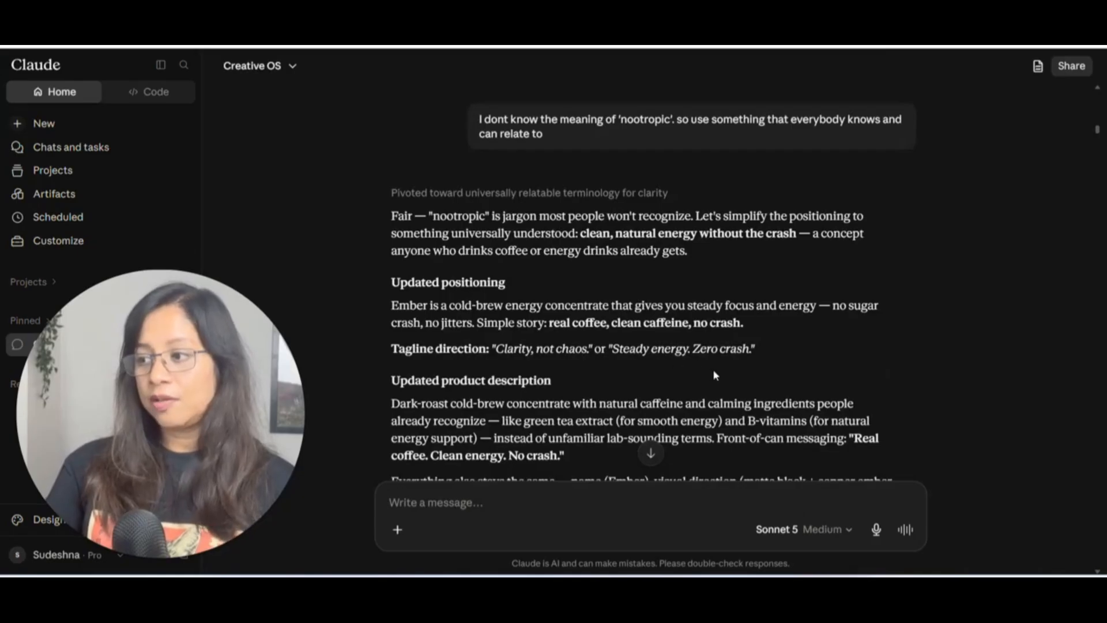
scroll(575, 327, "down", 1)
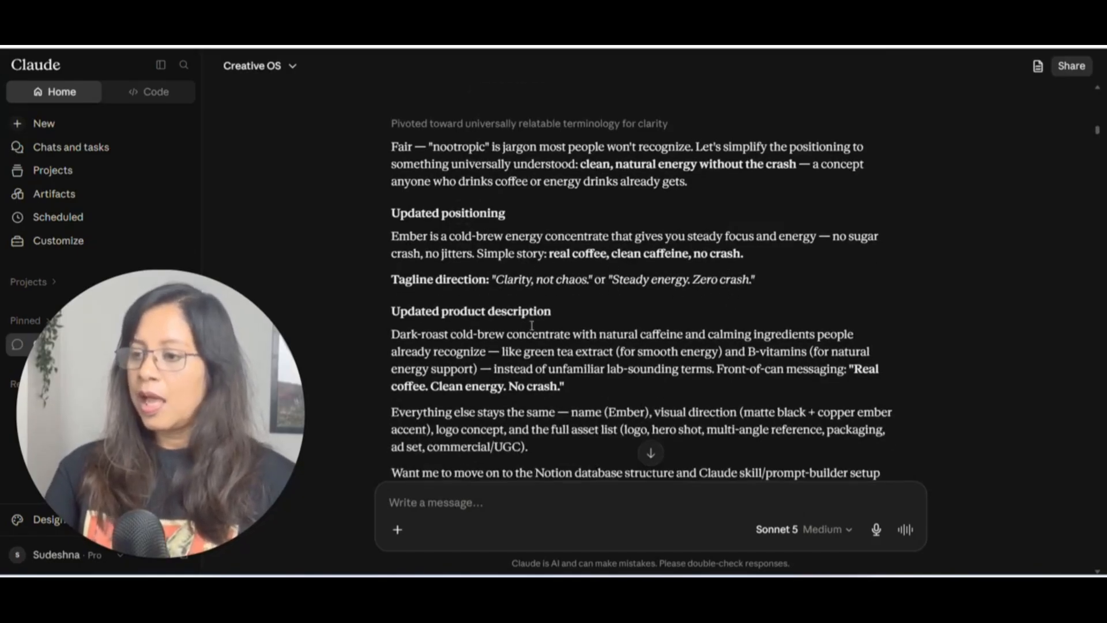
scroll(531, 327, "down", 1)
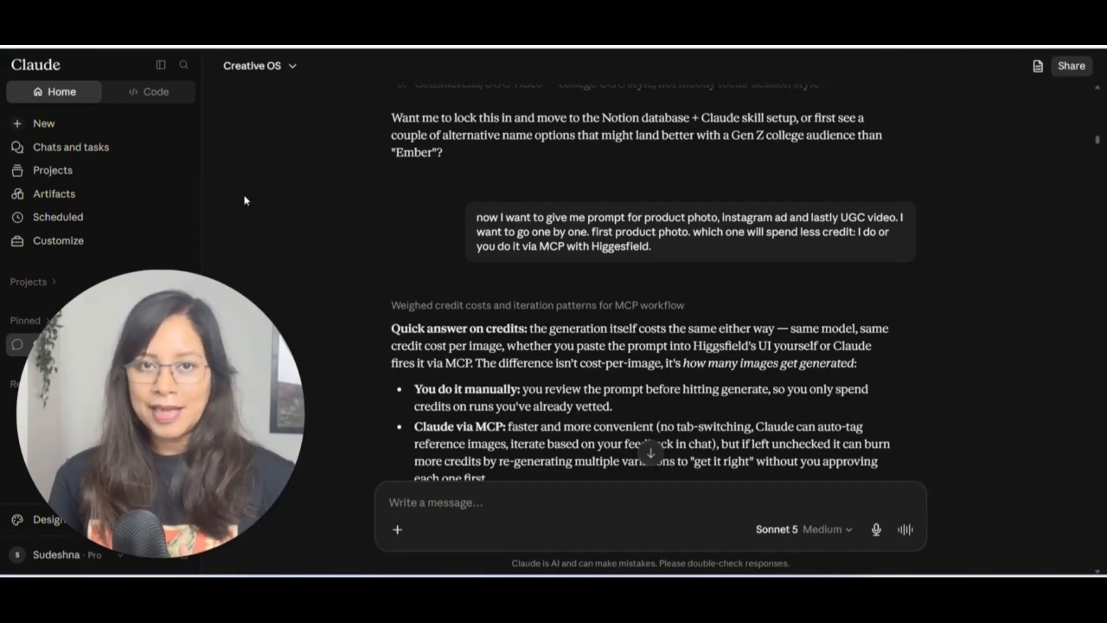
scroll(245, 200, "down", 10)
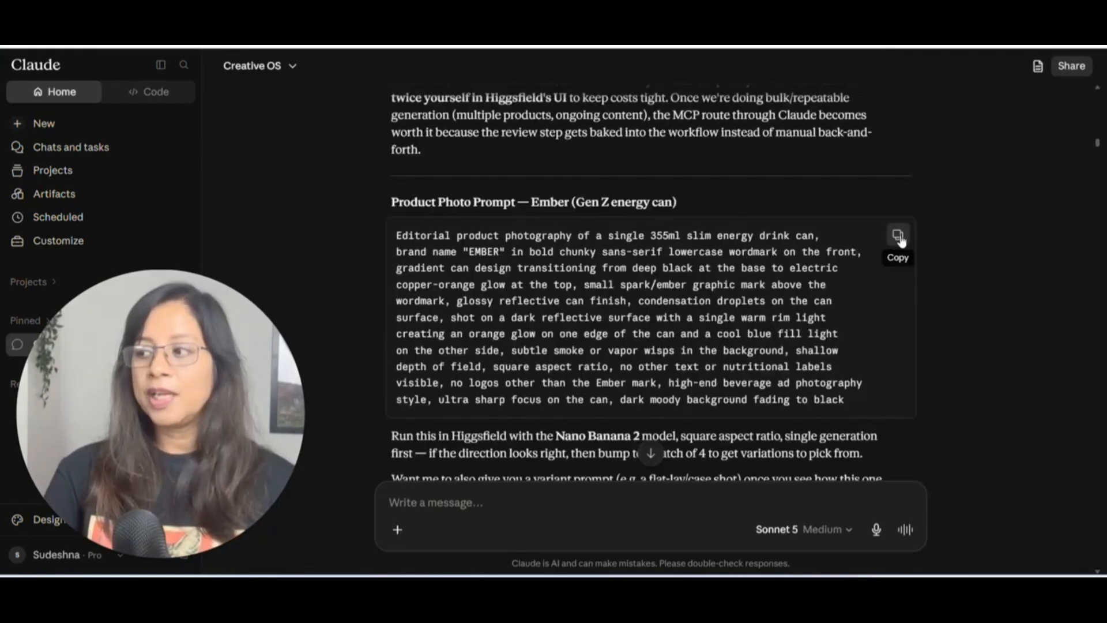
left_click(897, 235)
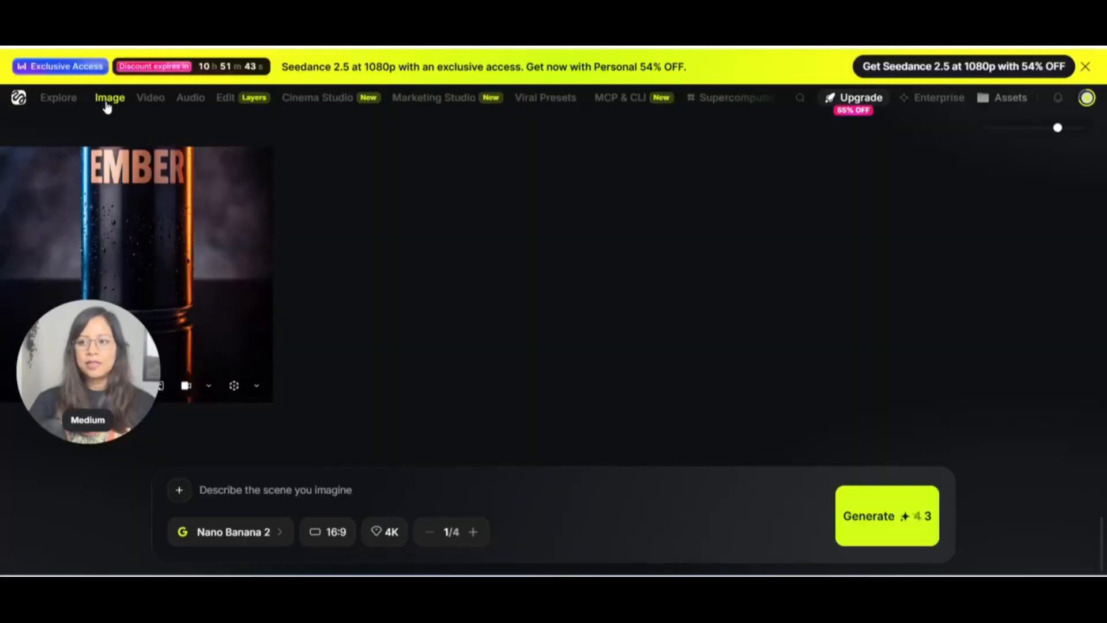
- Switch Higgsfield image generation to Nano Banana Pro and paste the Ember can product photo prompt
mouse_move(111, 98)
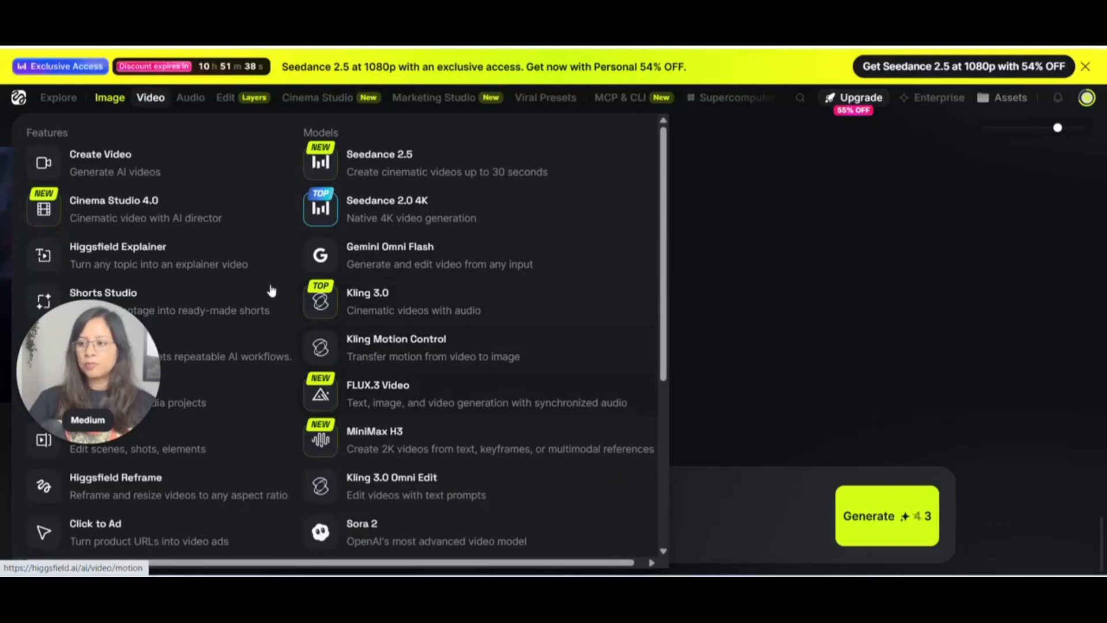
mouse_move(106, 98)
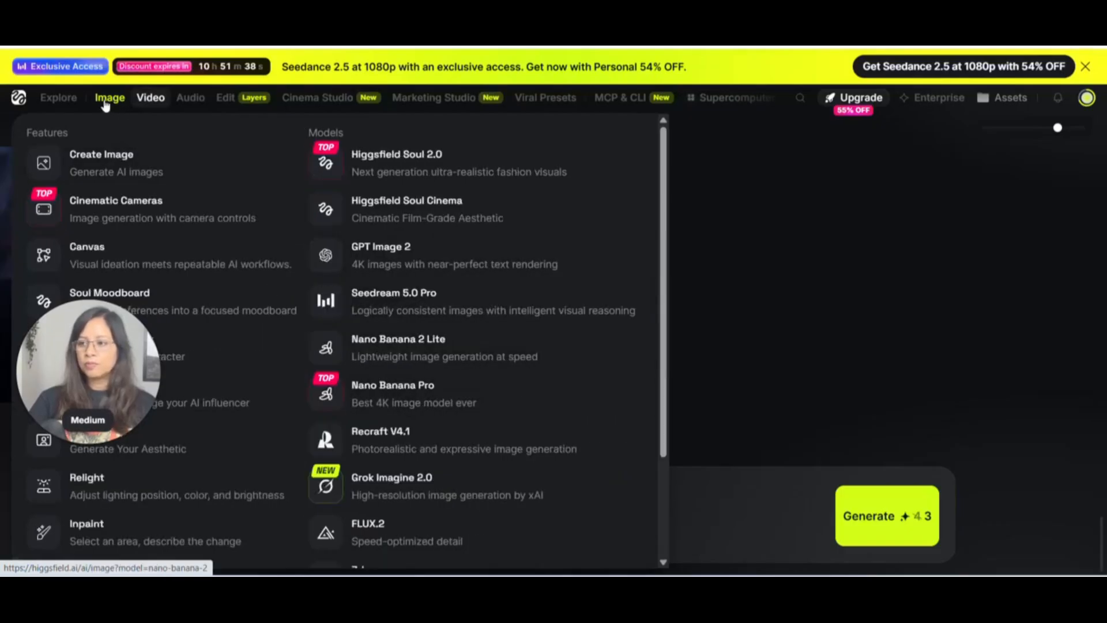
left_click(402, 392)
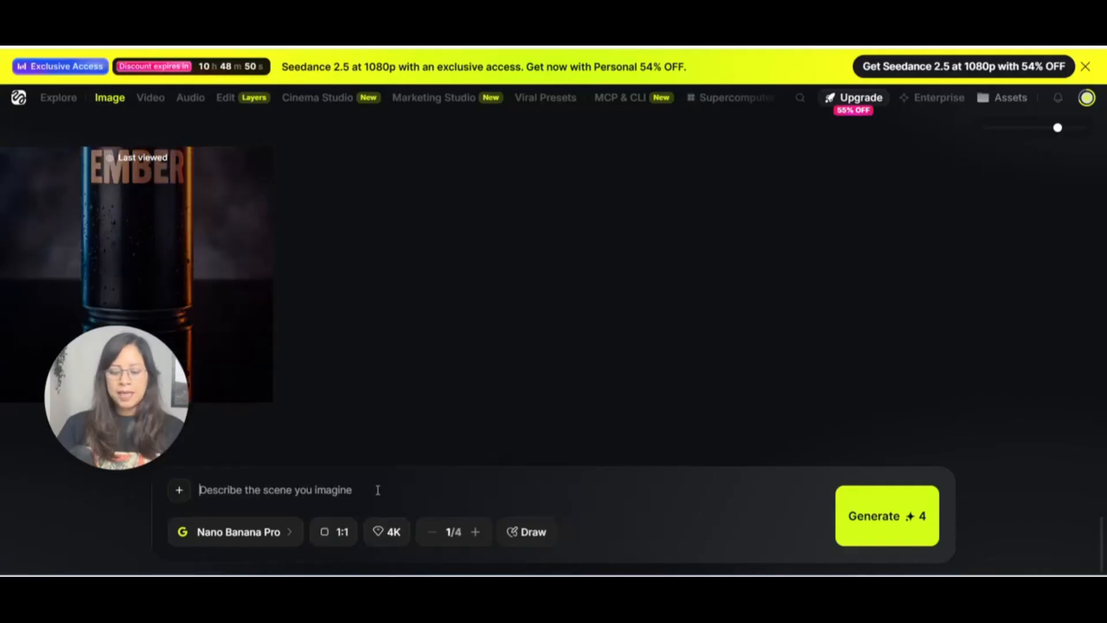
key("ctrl+v")
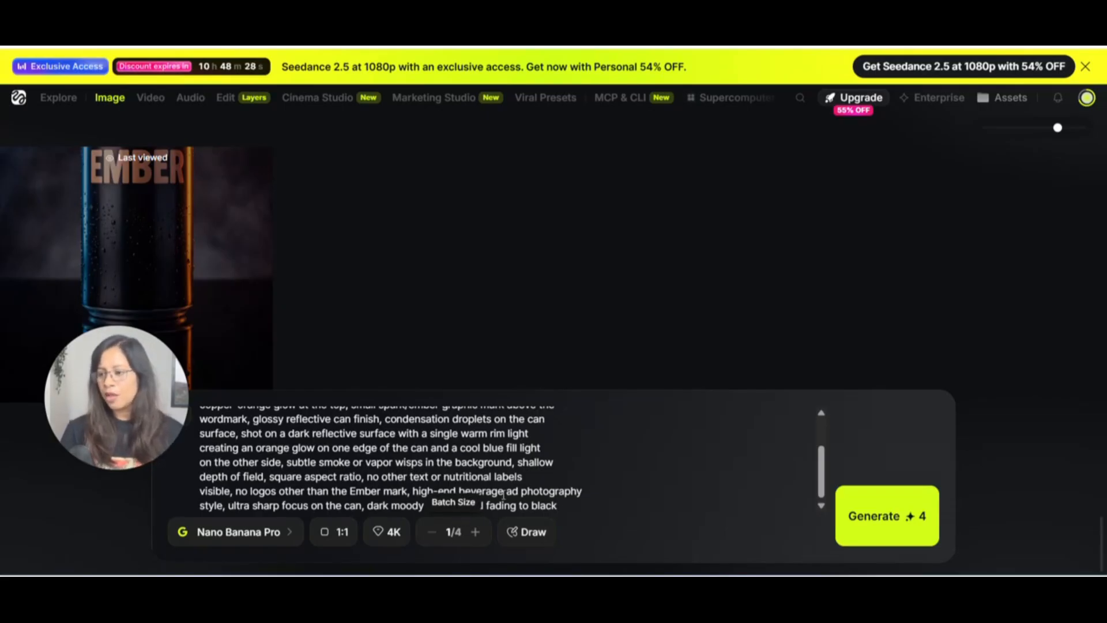
- Generate the Ember can images and view the EMBER NIGHT variant
left_click(892, 528)
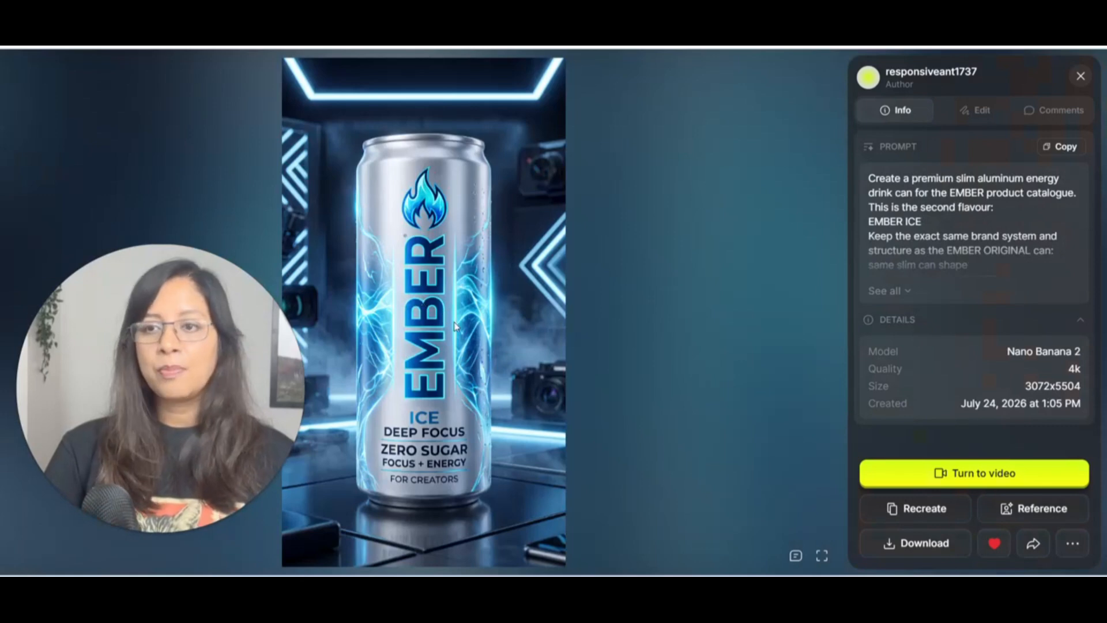
key("Left")
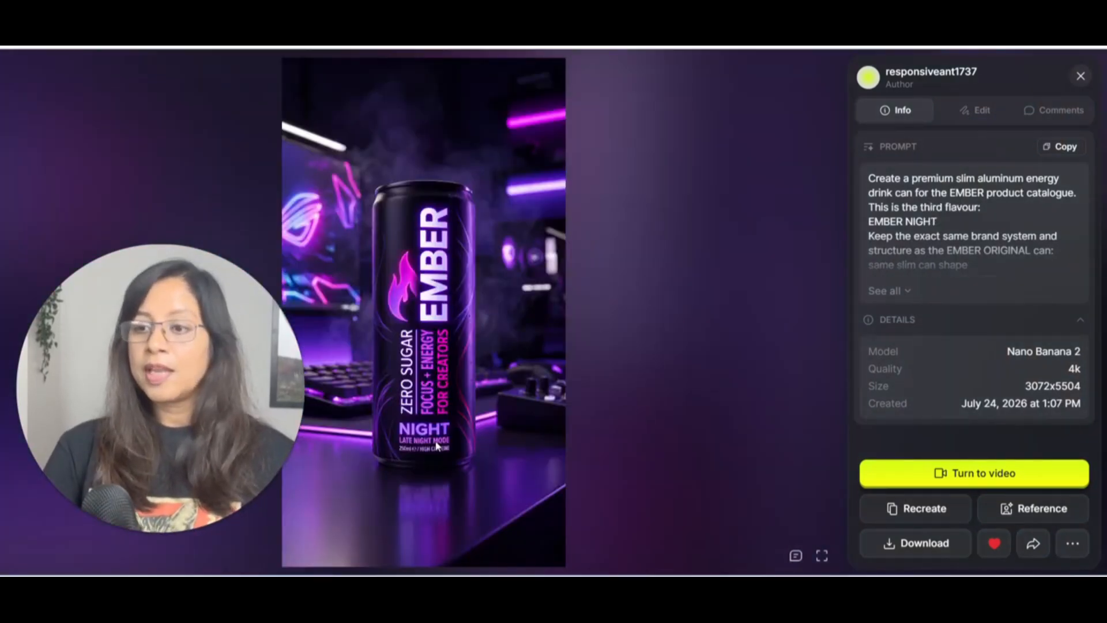
key("alt+Tab")
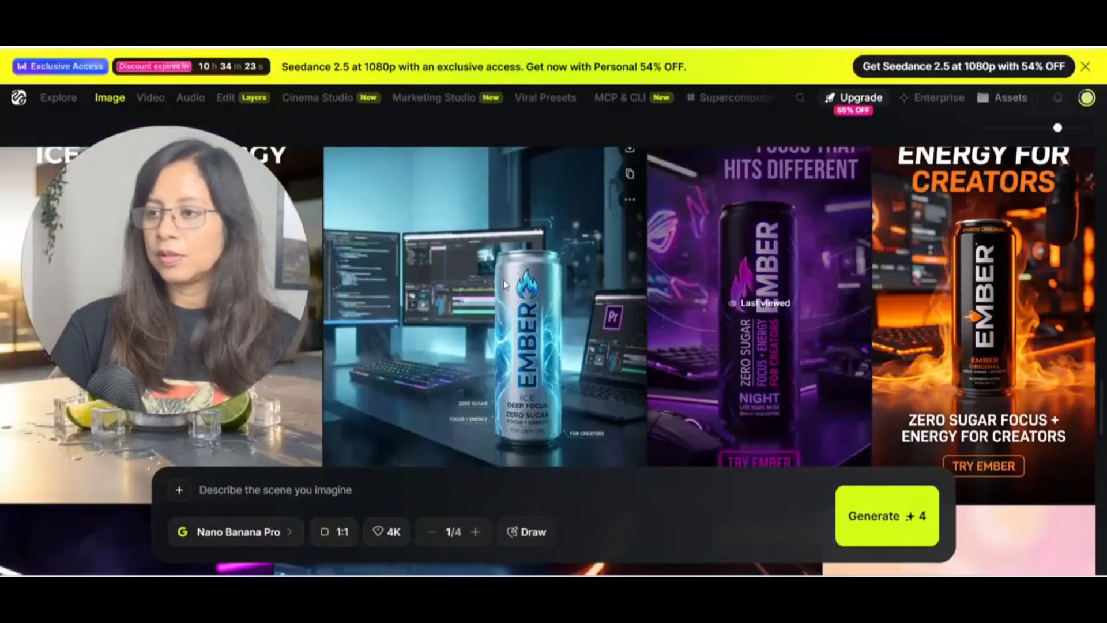
- Inspect the blue EMBER ICE image in detail, then close its details panel
left_click(505, 284)
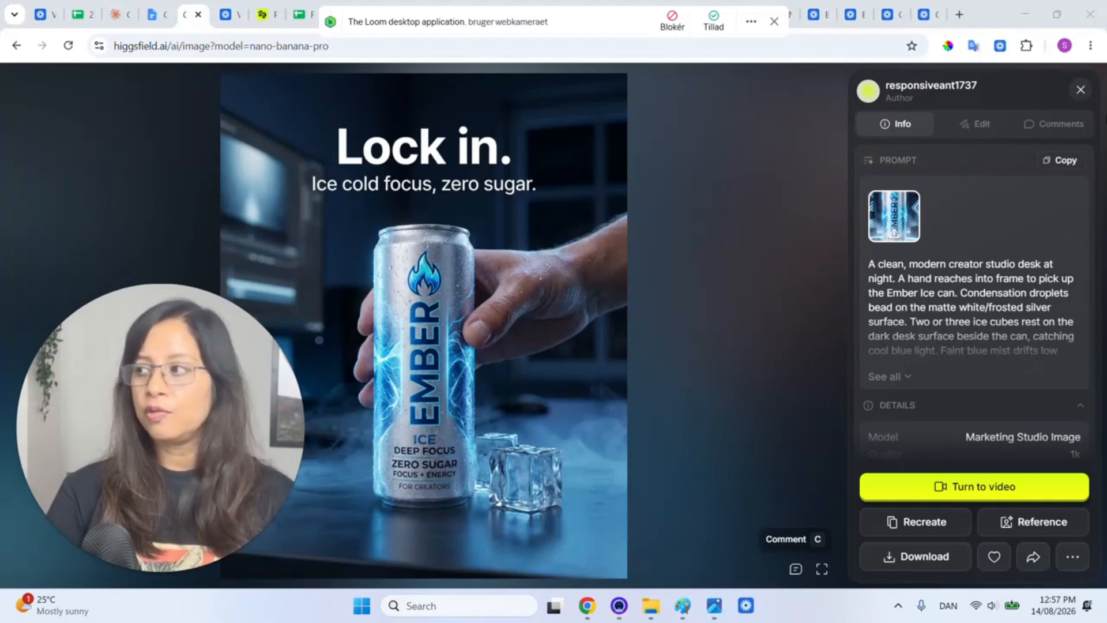
left_click(1081, 92)
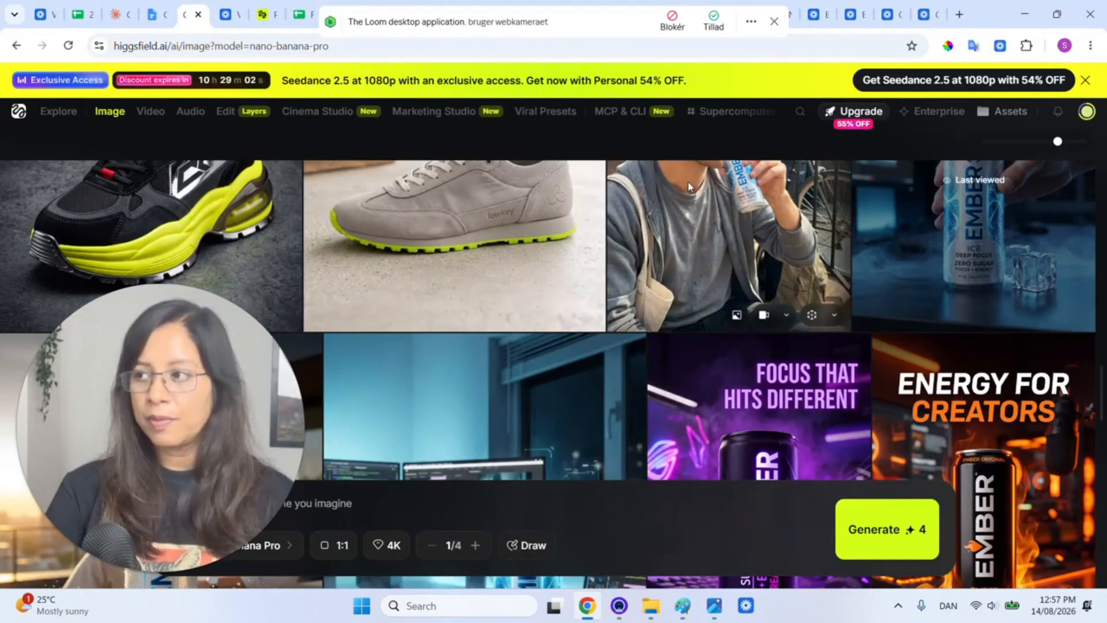
scroll(784, 144, "up", 1)
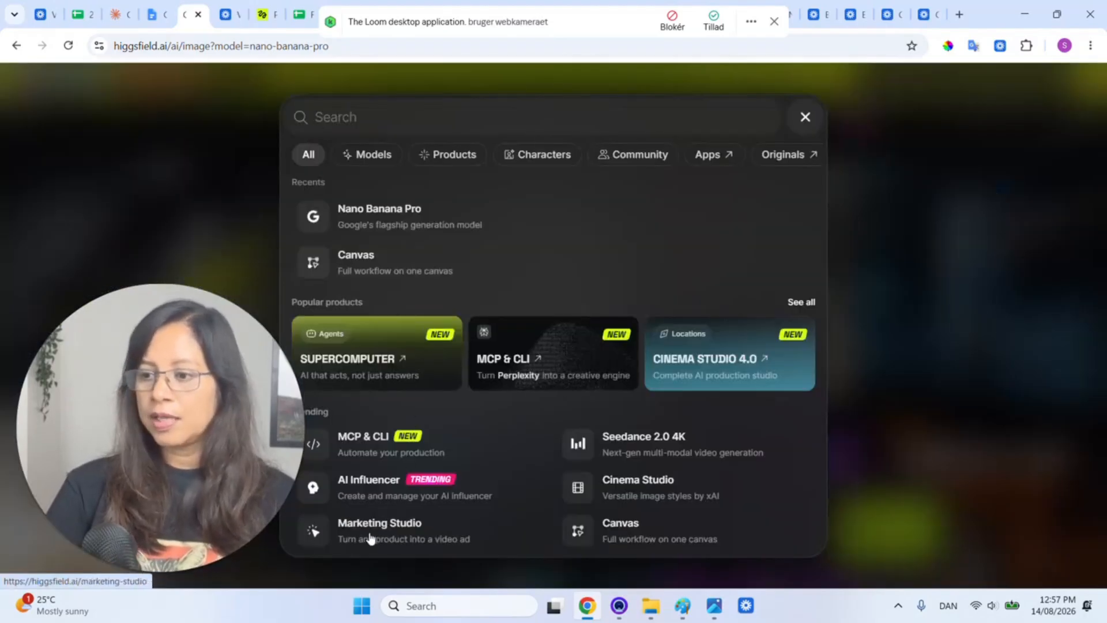
- Write the EMBER creator UGC scene in Marketing Studio and attach the orange Ember can image as reference
left_click(371, 538)
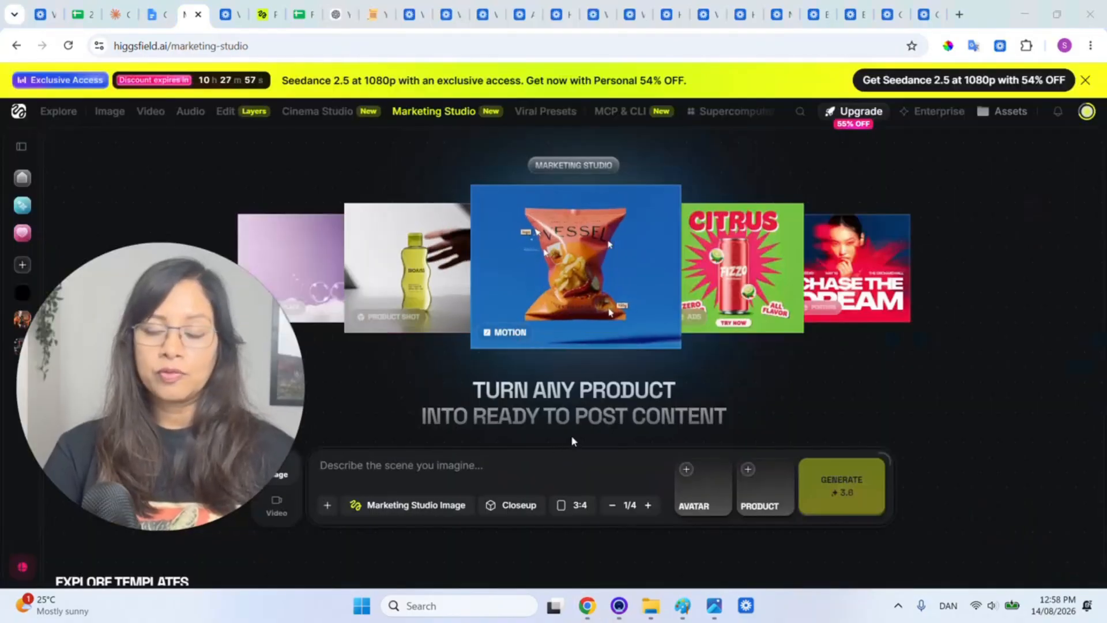
left_click(423, 465)
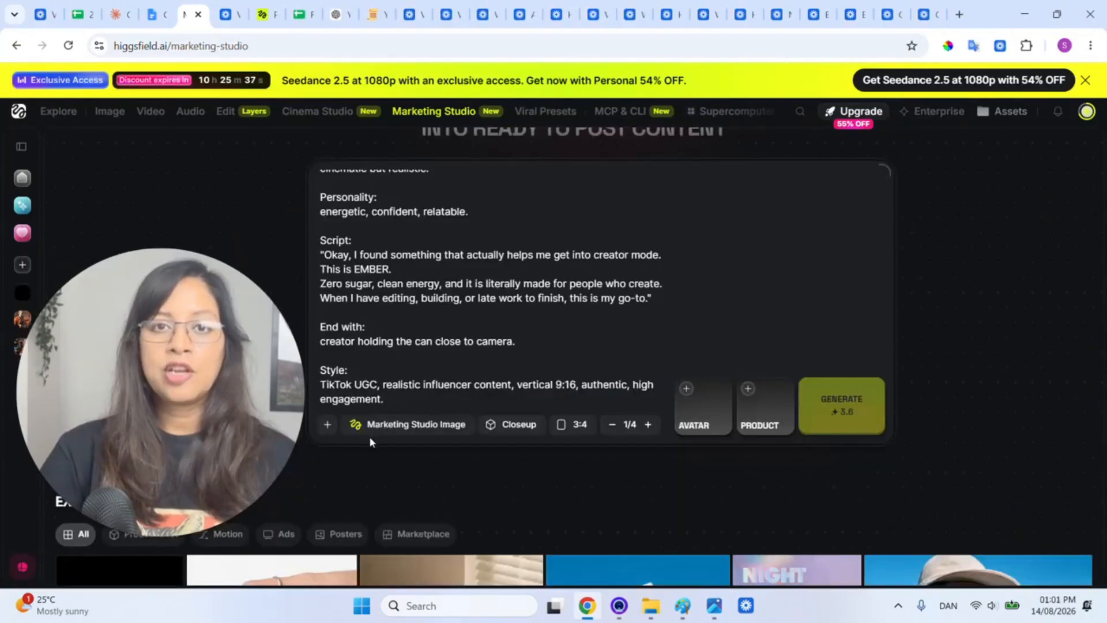
left_click(326, 425)
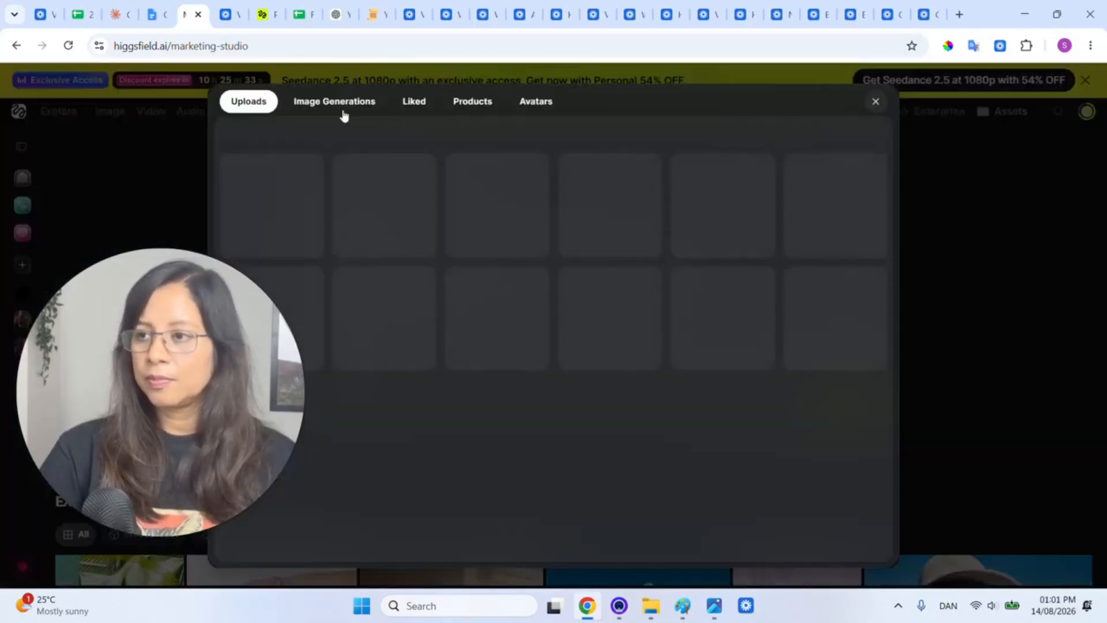
left_click(343, 108)
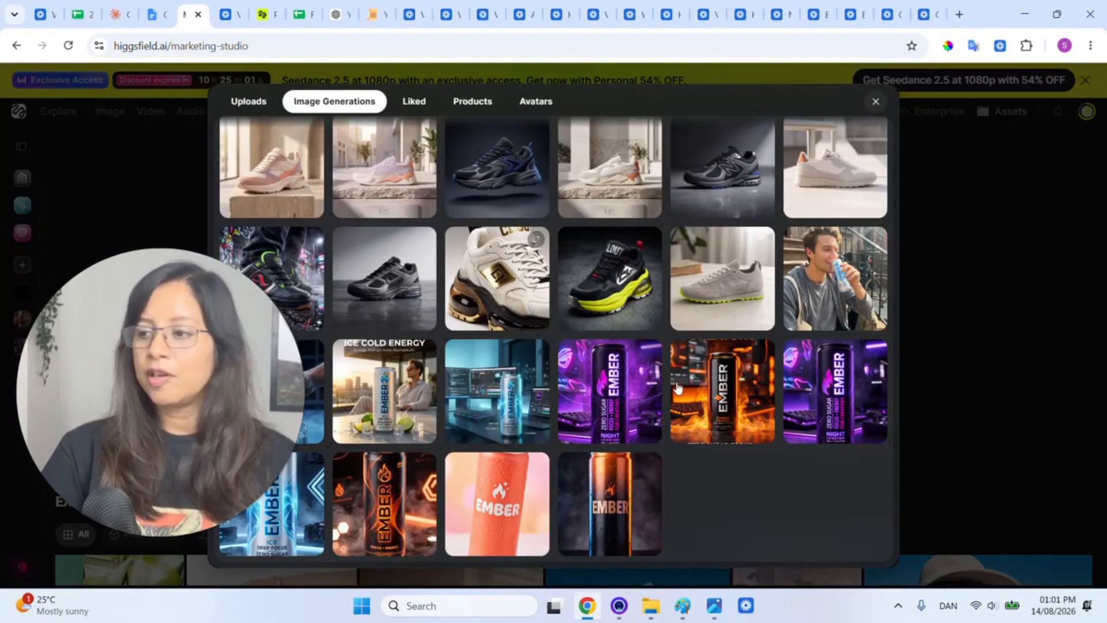
left_click(402, 508)
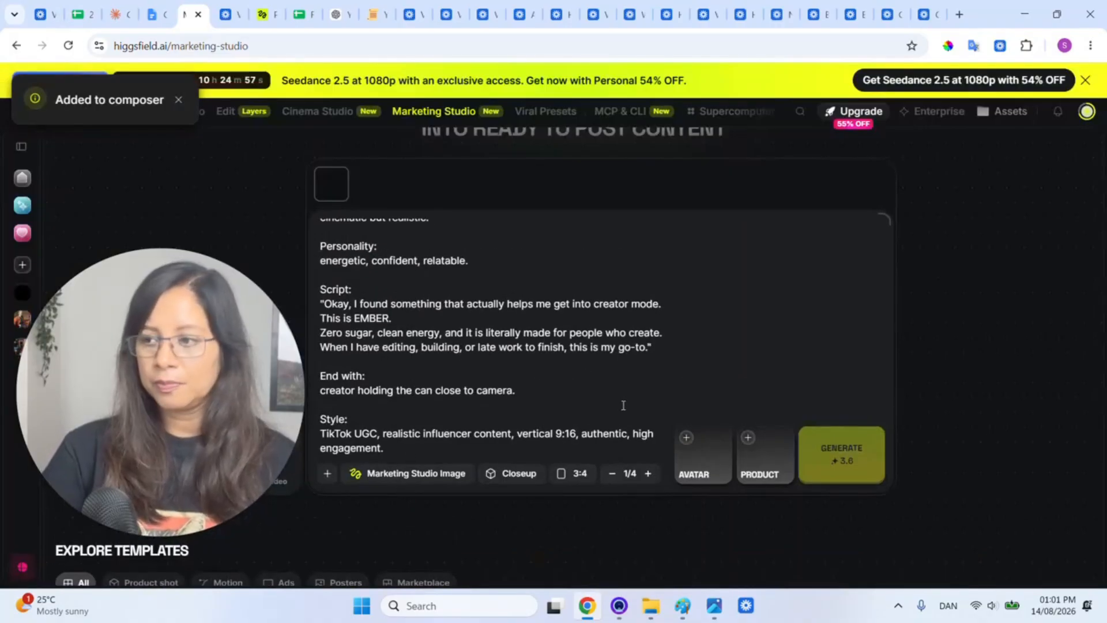
- Set the Marketing Studio output to a vertical 9:16 aspect ratio, leaving the avatar unselected
left_click(706, 472)
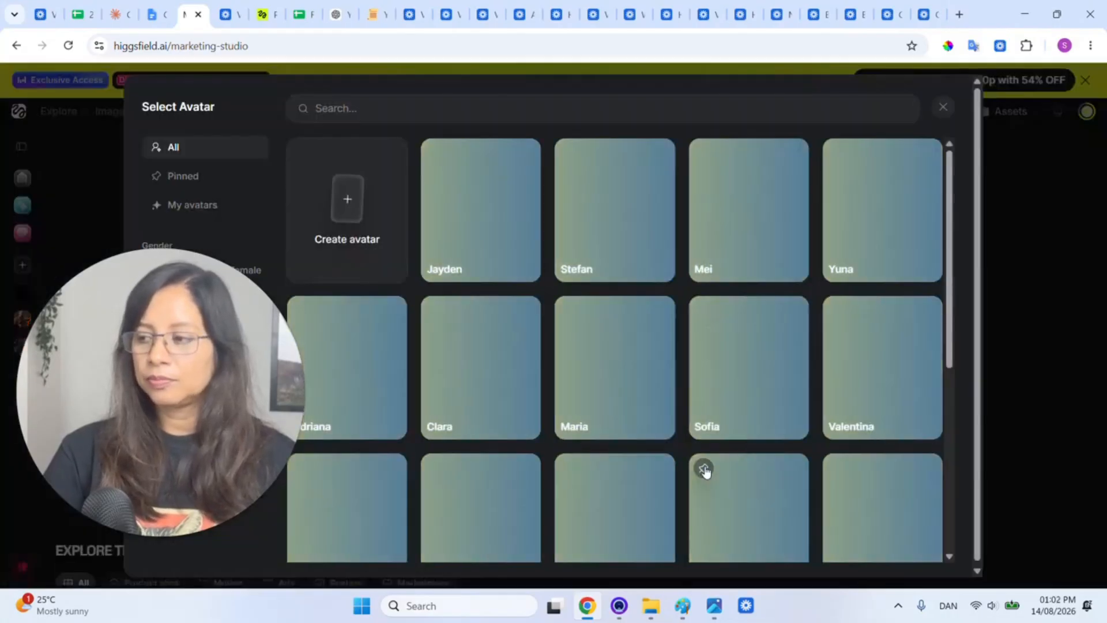
key("Escape")
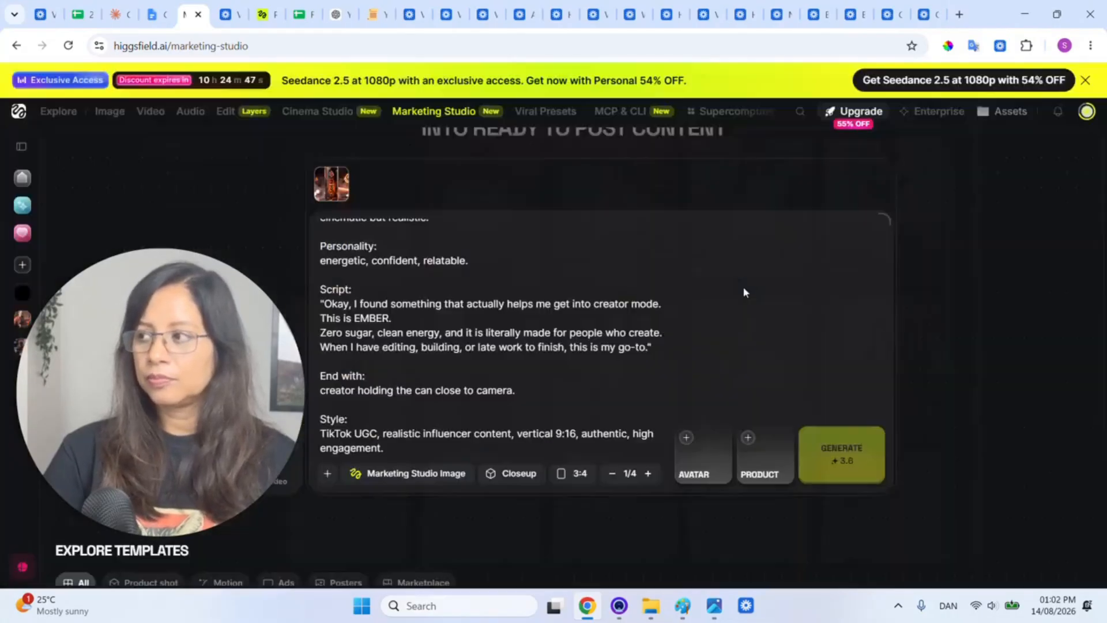
left_click(573, 472)
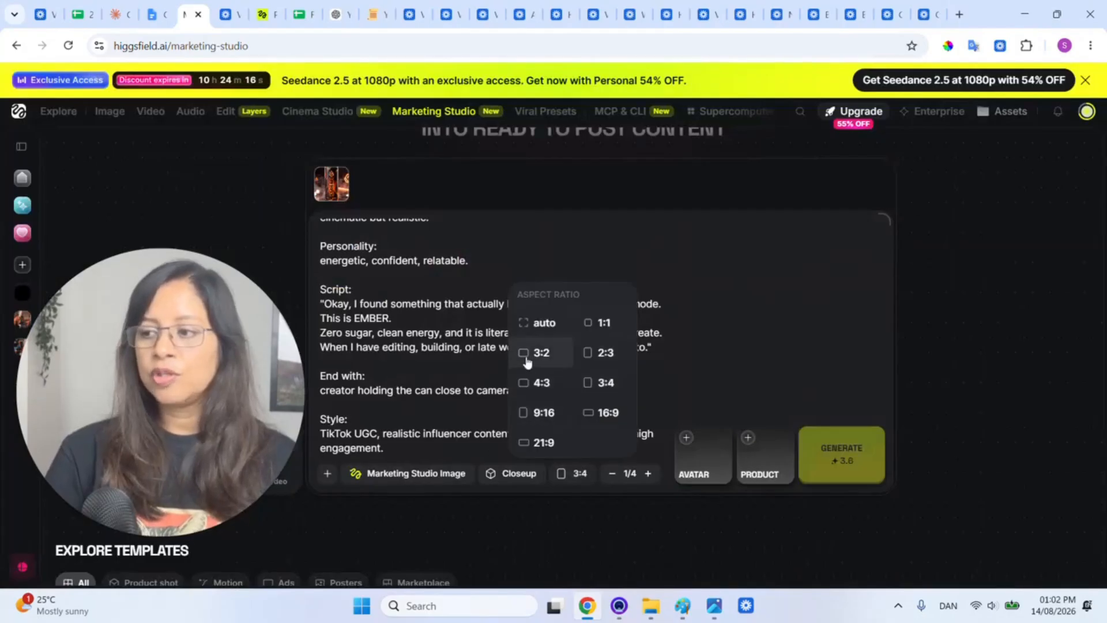
left_click(538, 413)
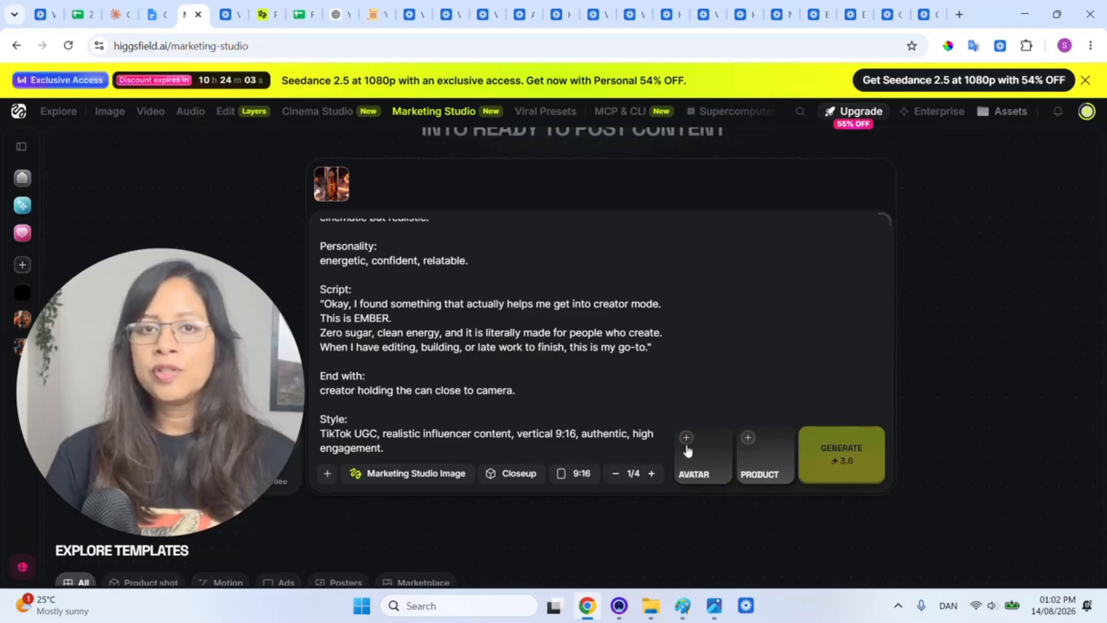
scroll(527, 384, "up", 3)
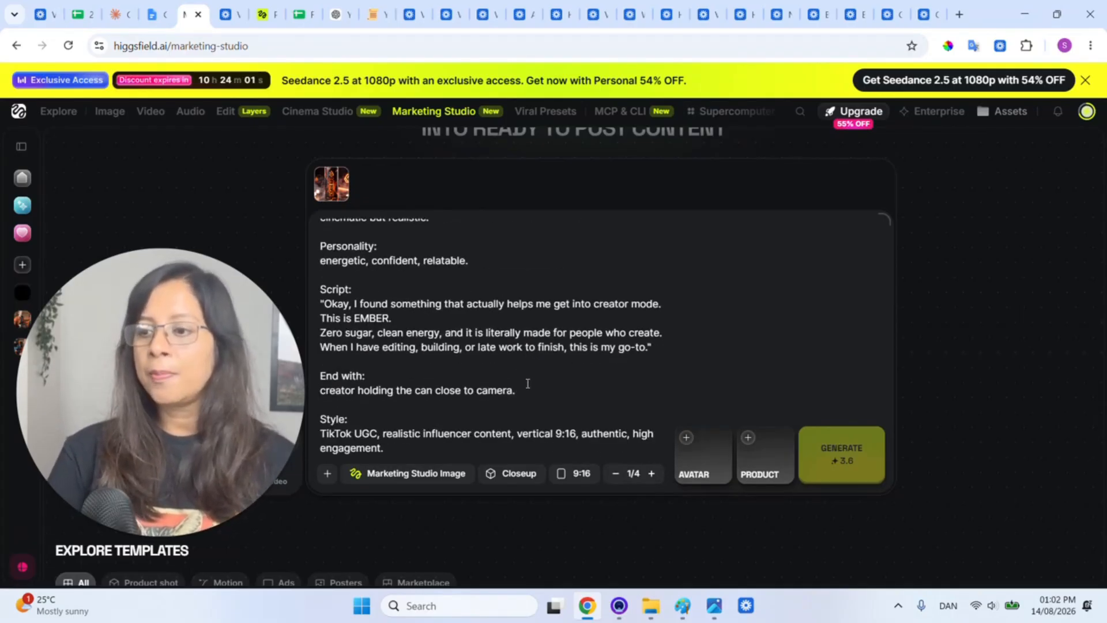
scroll(527, 384, "down", 3)
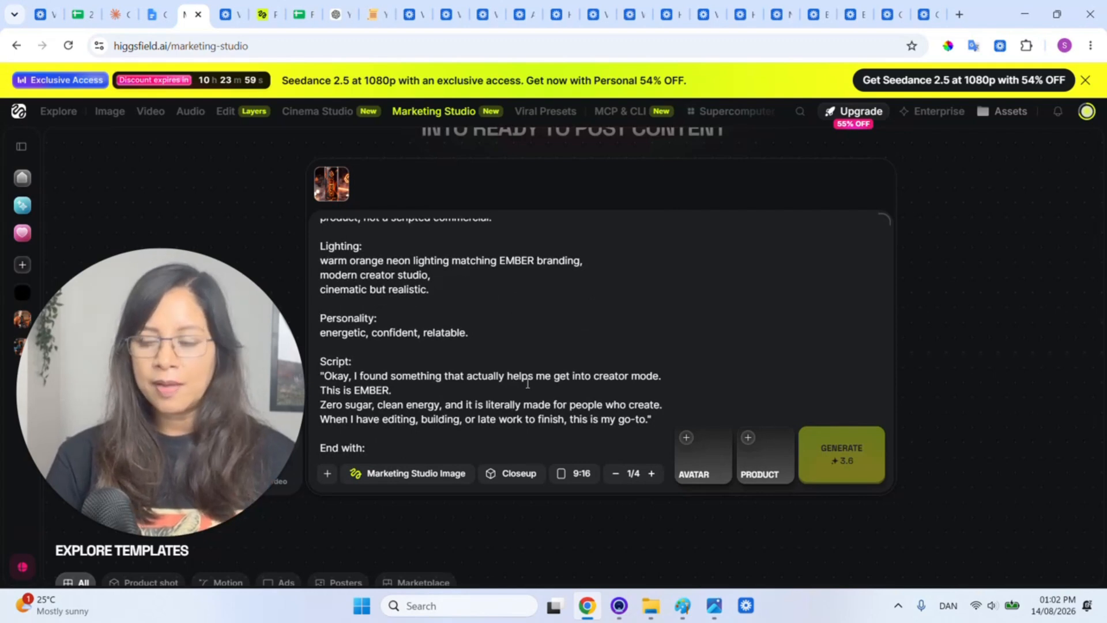
- Open the generated Marketing Studio video project from the left sidebar to watch it
scroll(540, 379, "up", 3)
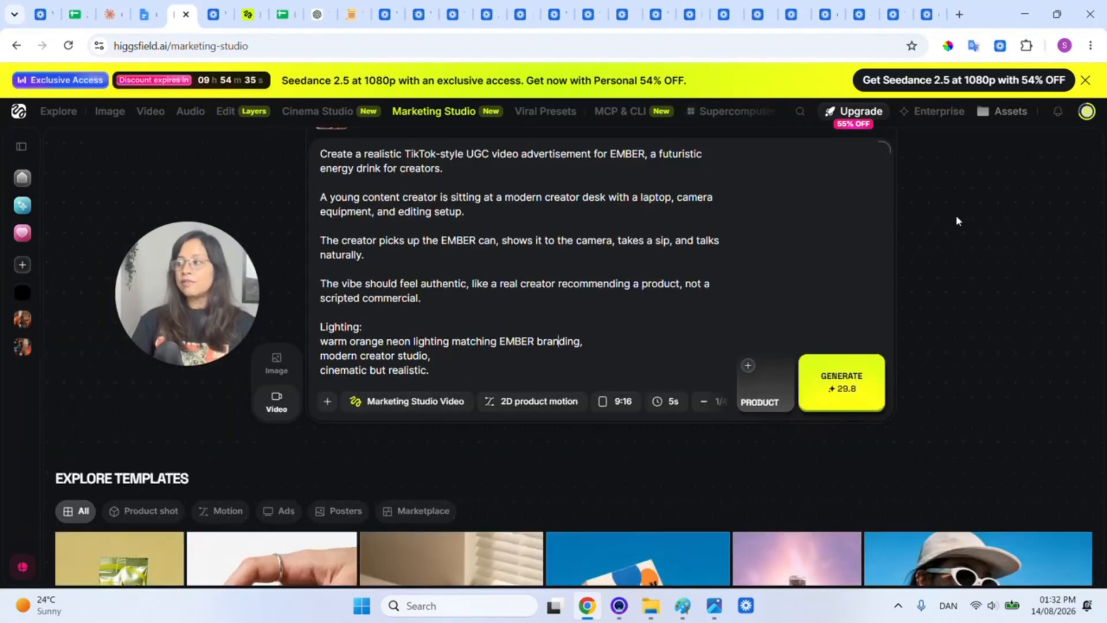
left_click(23, 347)
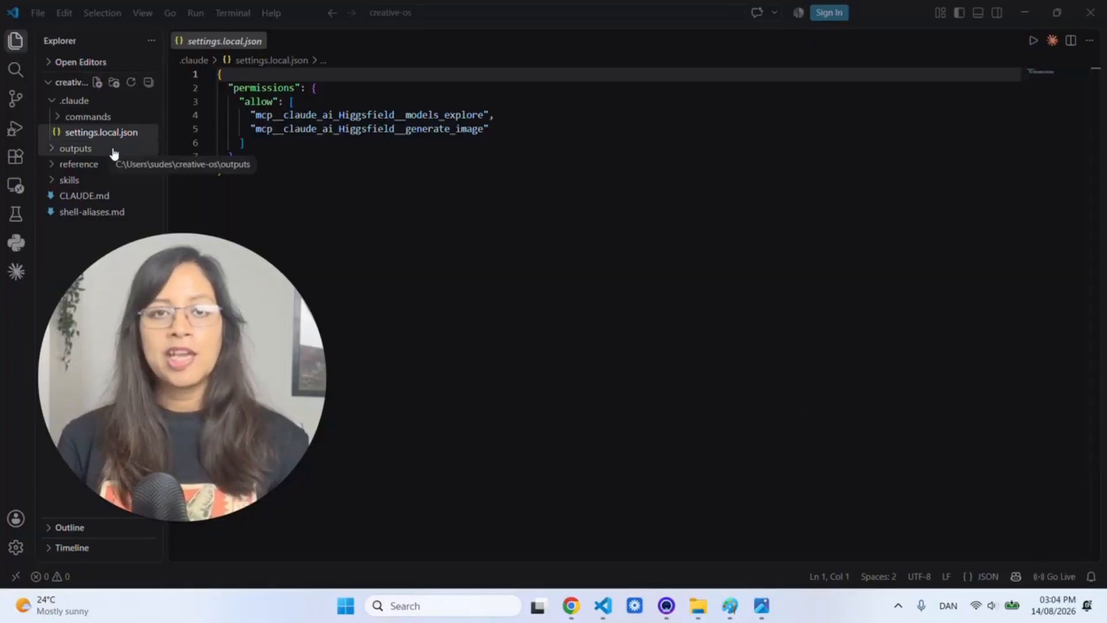
- Begin opening a different workspace folder in VS Code, then cancel the folder picker
left_click(37, 13)
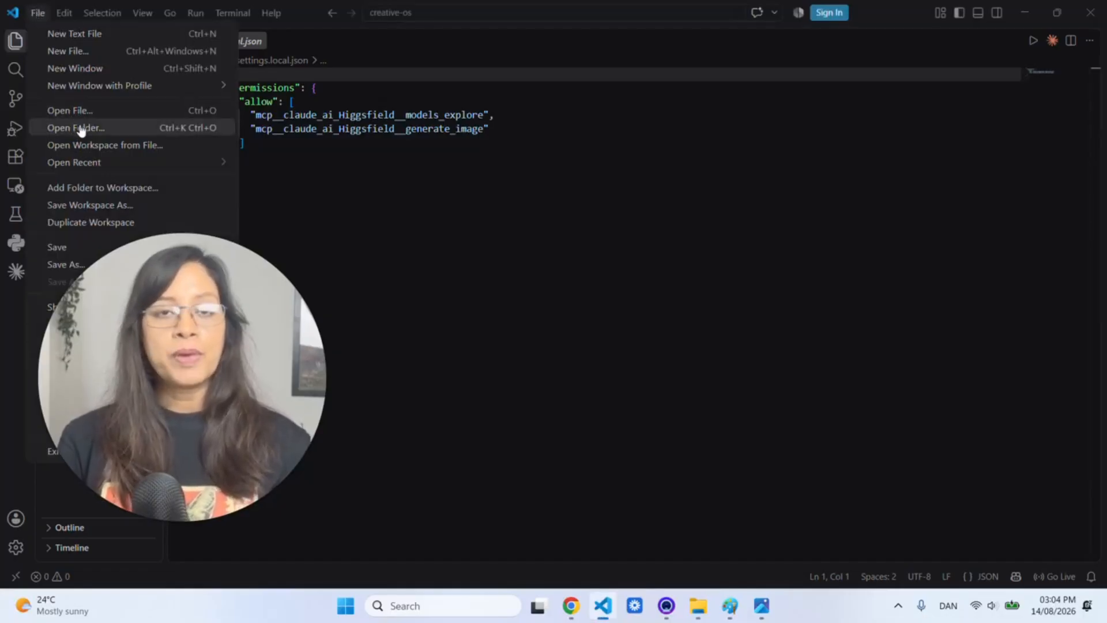
left_click(80, 127)
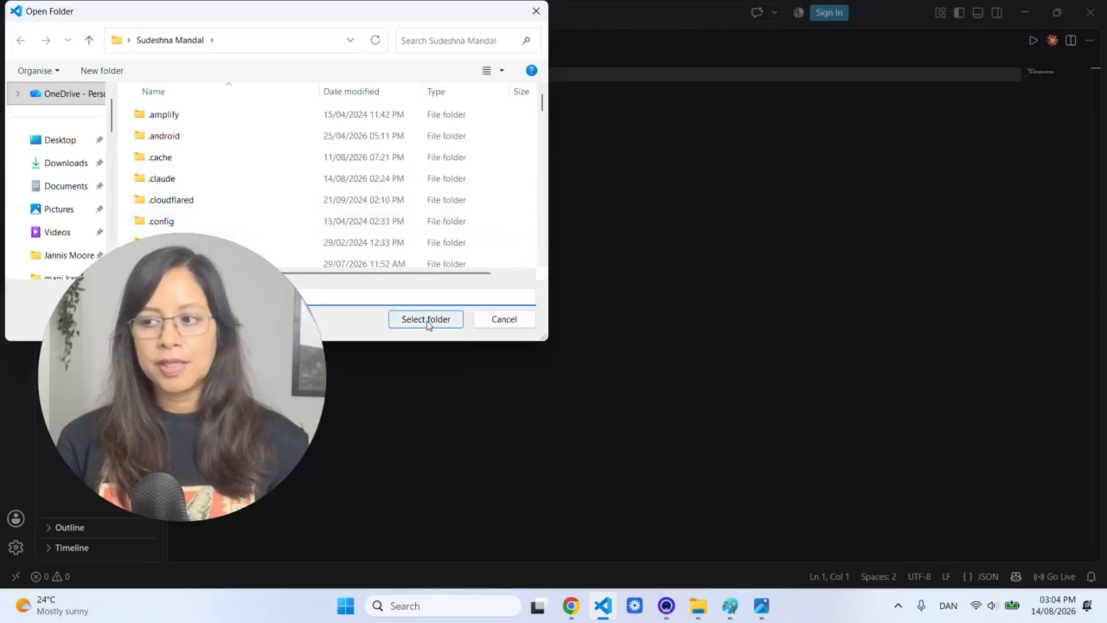
left_click(535, 11)
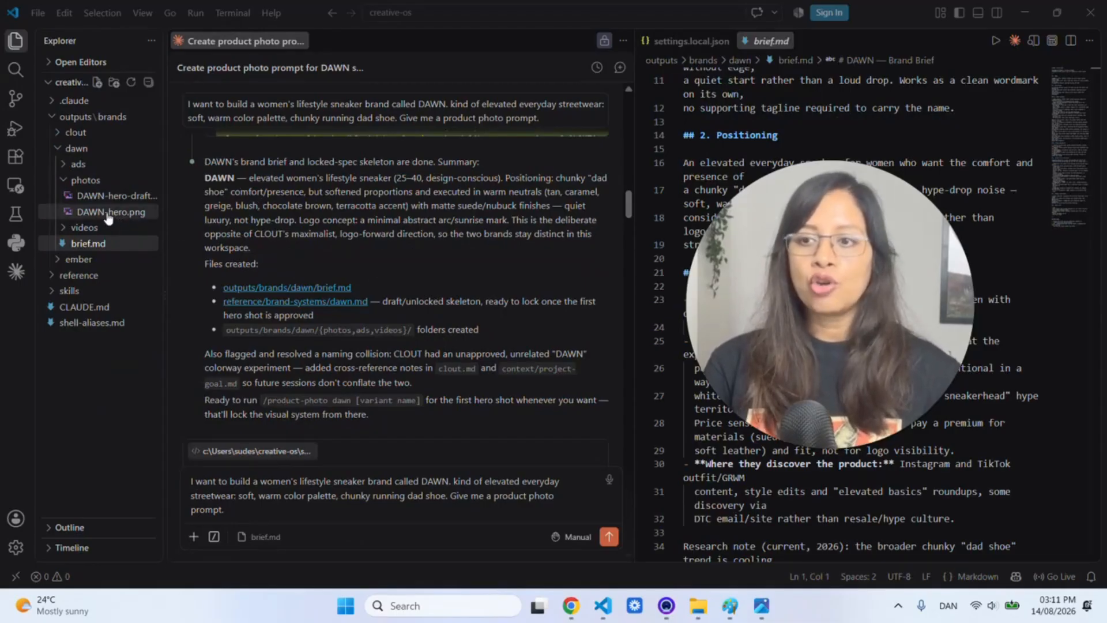
- Preview DAWN-hero.png, the blush-and-lilac chunky sneaker image in outputs/brands/dawn/photos
left_click(141, 213)
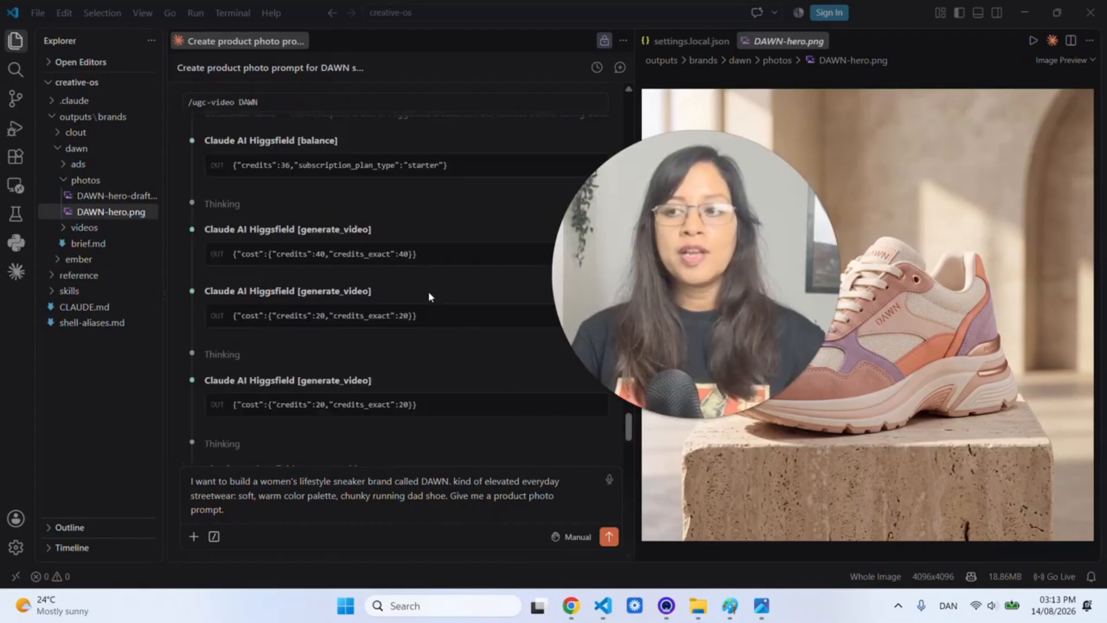
- Copy the /ugc-video DAWN command from the chat and paste it over the message input's text
triple_click(190, 102)
key("ctrl+c")
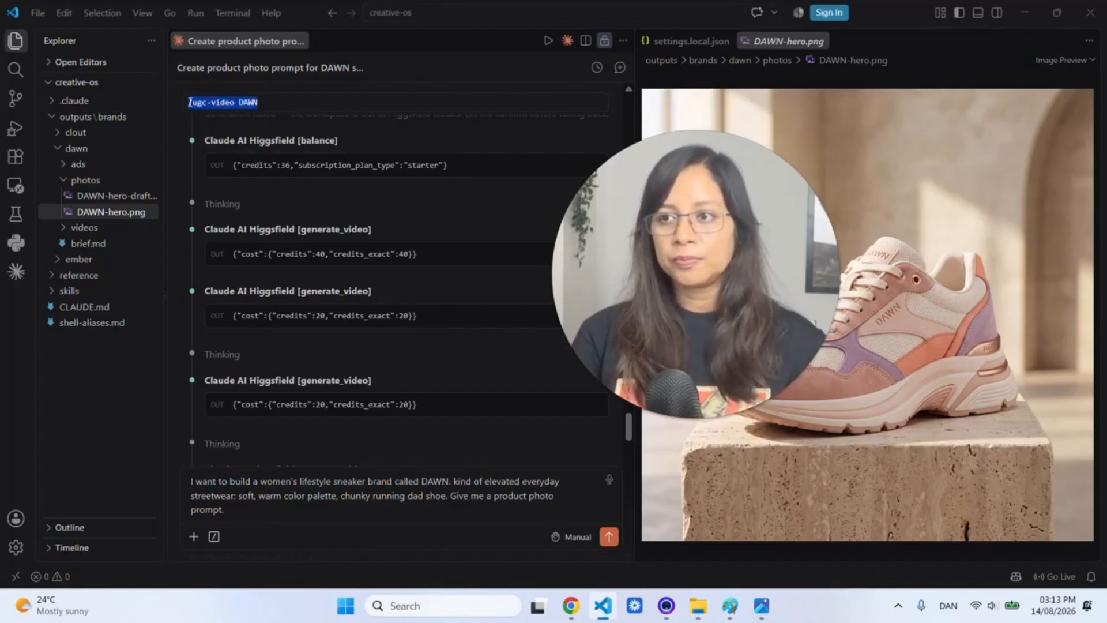
left_click(269, 507)
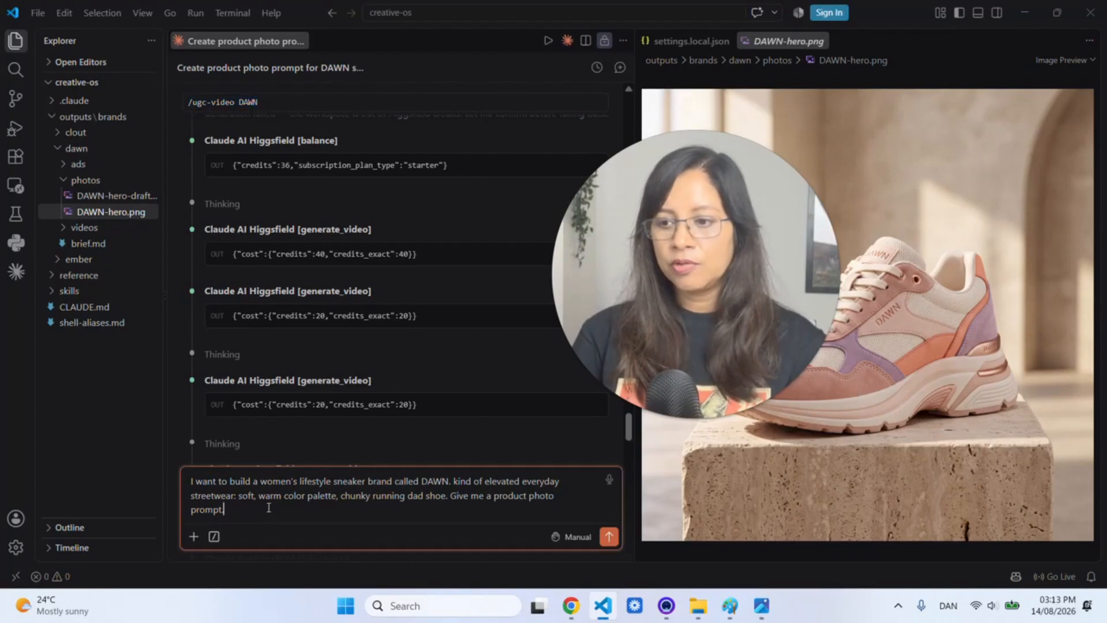
key("ctrl+a")
key("ctrl+v")
scroll(299, 217, "down", 4)
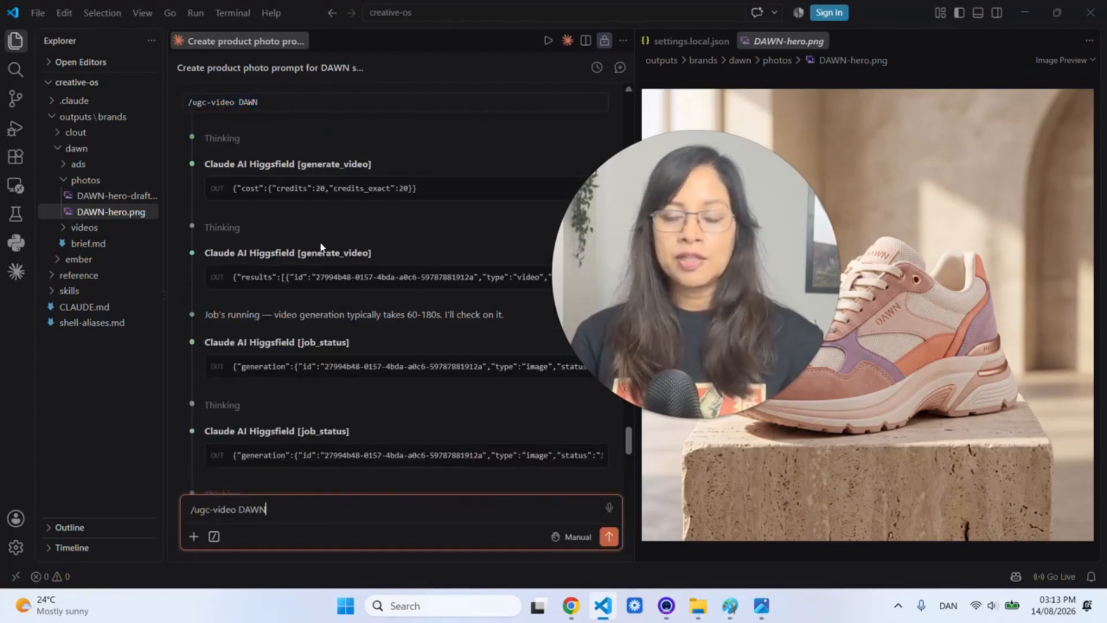
scroll(291, 292, "down", 6)
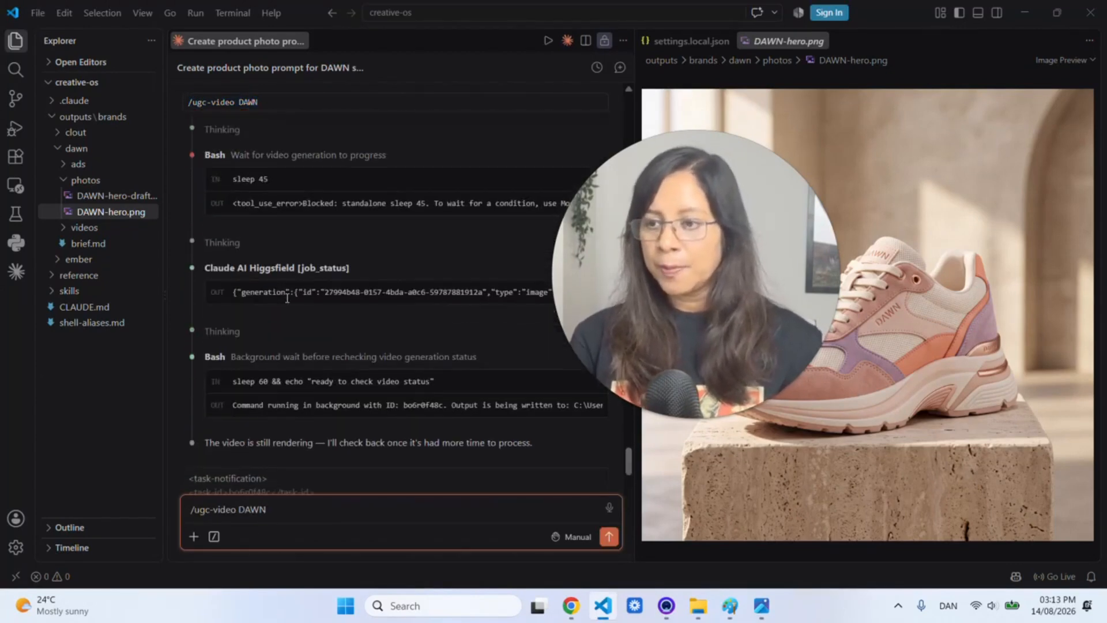
scroll(287, 298, "down", 8)
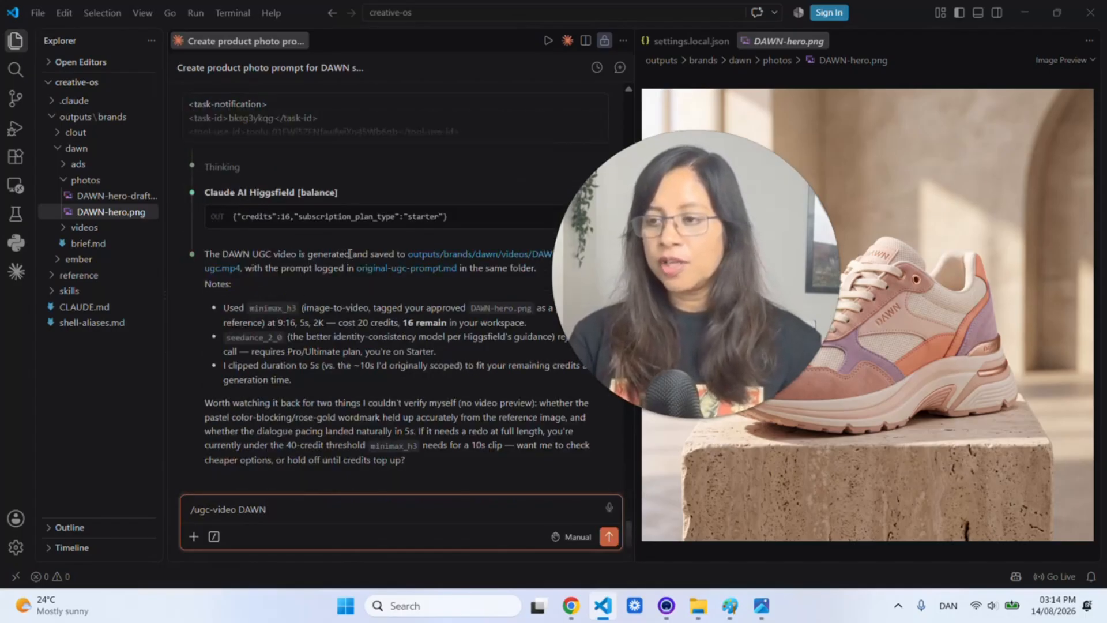
- Collapse photos and open the generated DAWN-original-ugc.mp4 from the videos folder in the preview
left_click_drag(592, 263, 692, 247)
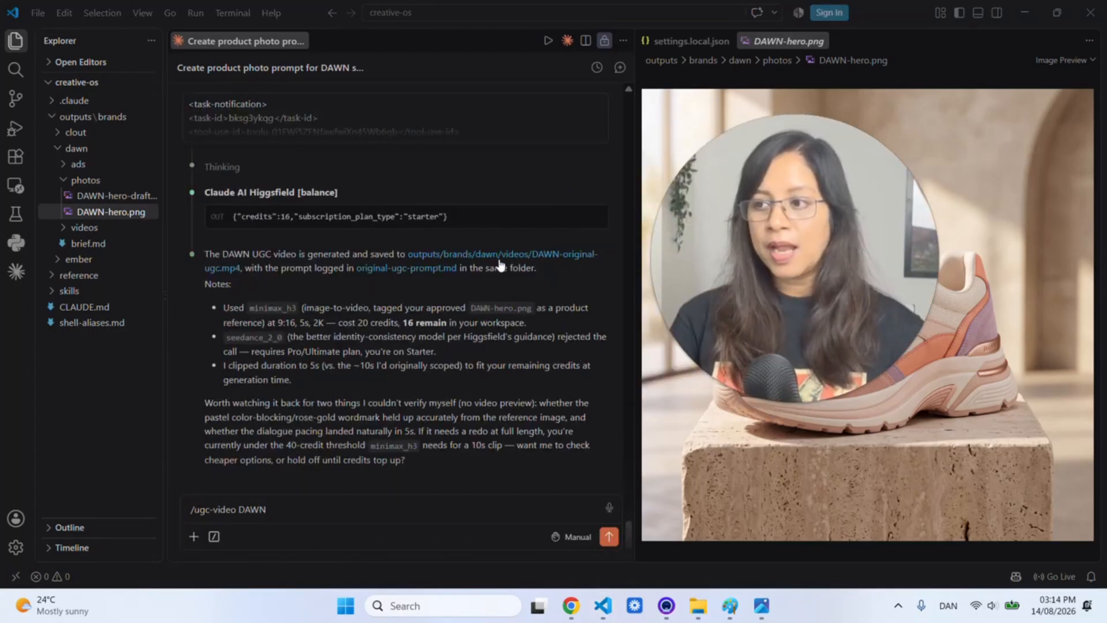
left_click(63, 181)
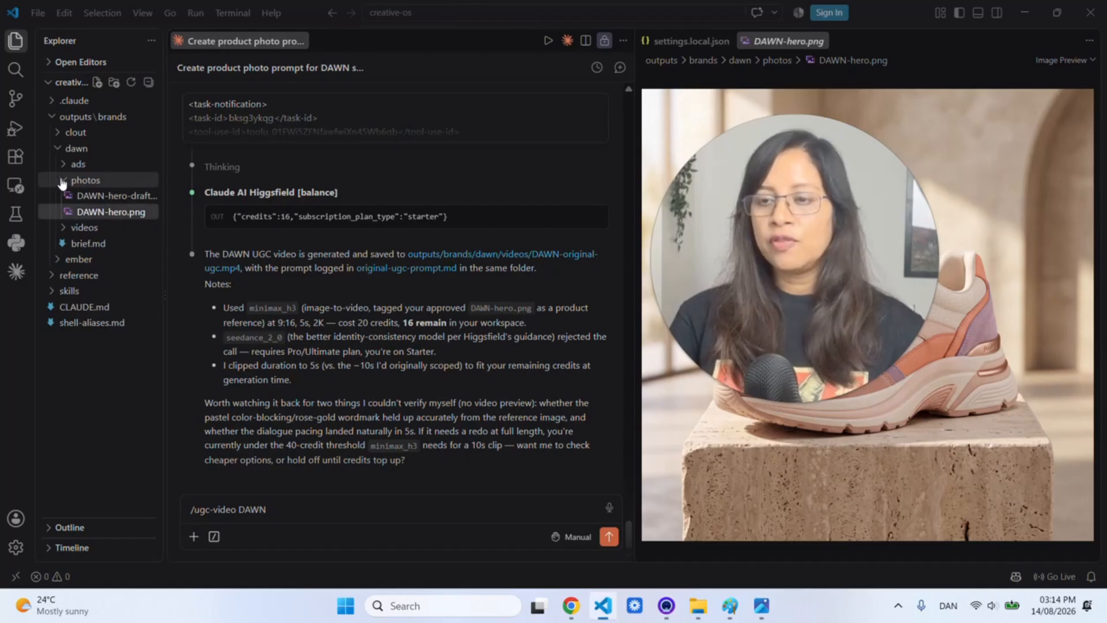
left_click(62, 181)
left_click(62, 196)
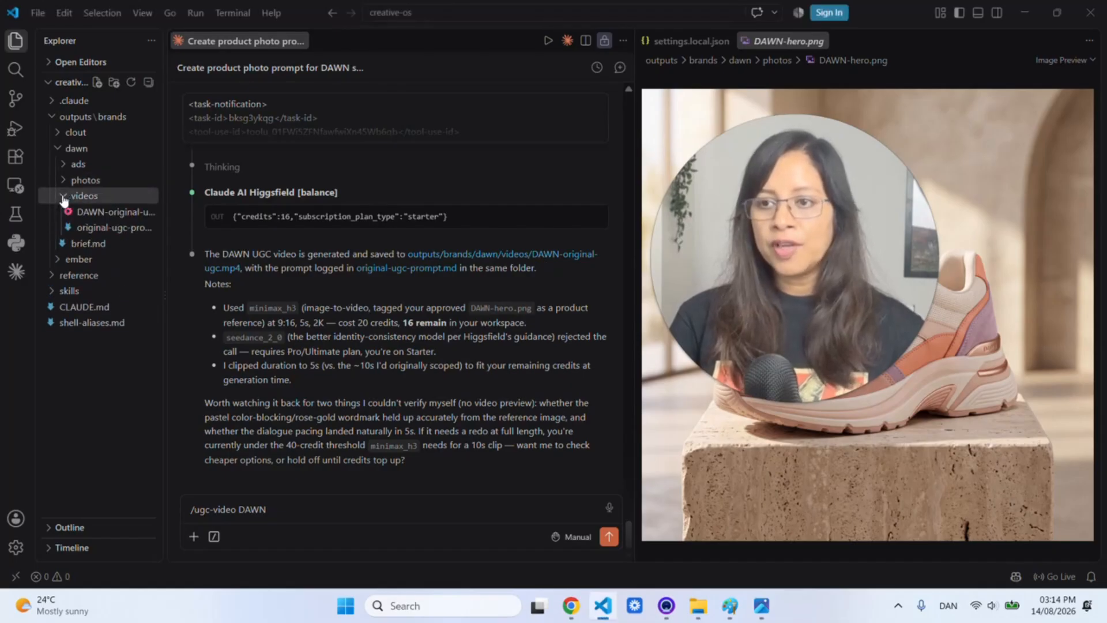
left_click(84, 213)
left_click_drag(776, 304, 344, 284)
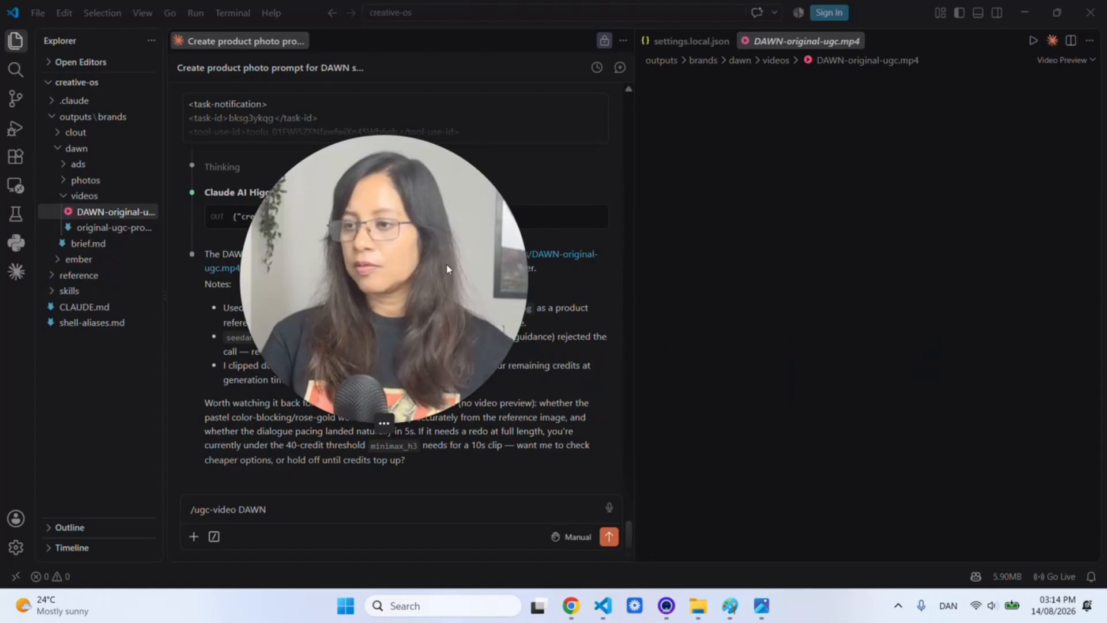
- Play DAWN-original-ugc.mp4, then send Claude the unboxing video prompt referencing the DAWN image
left_click(752, 303)
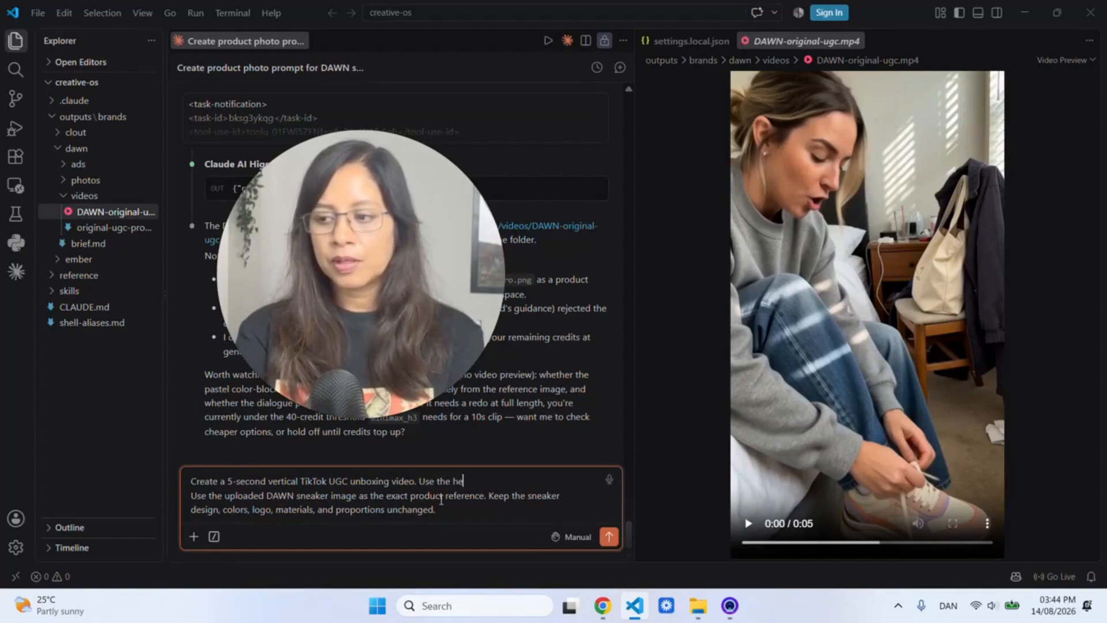
type("AWN image.")
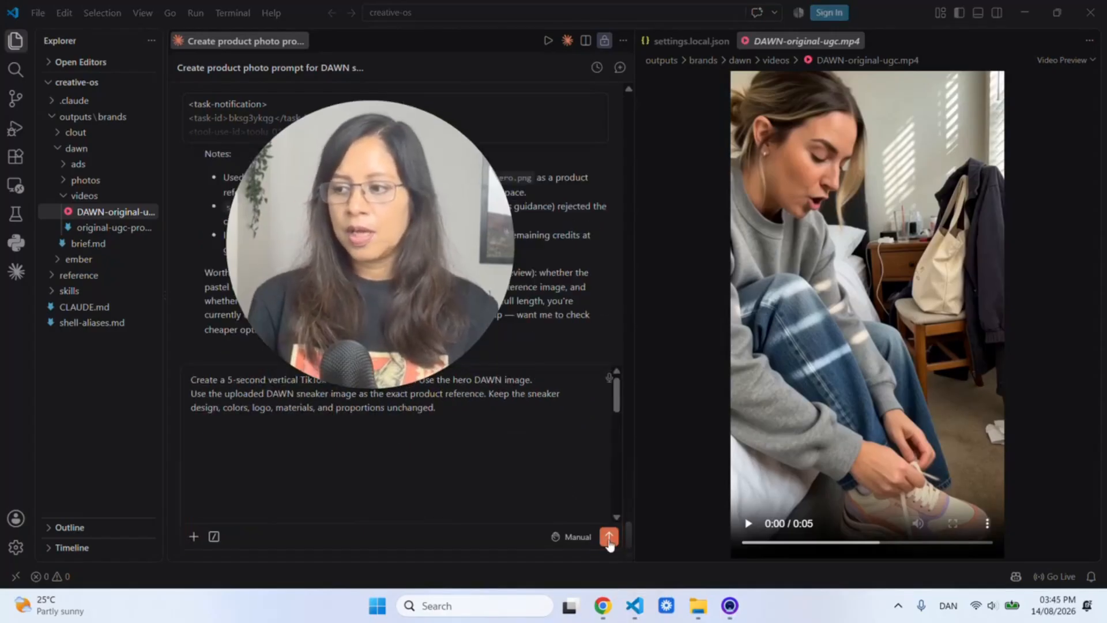
left_click(609, 537)
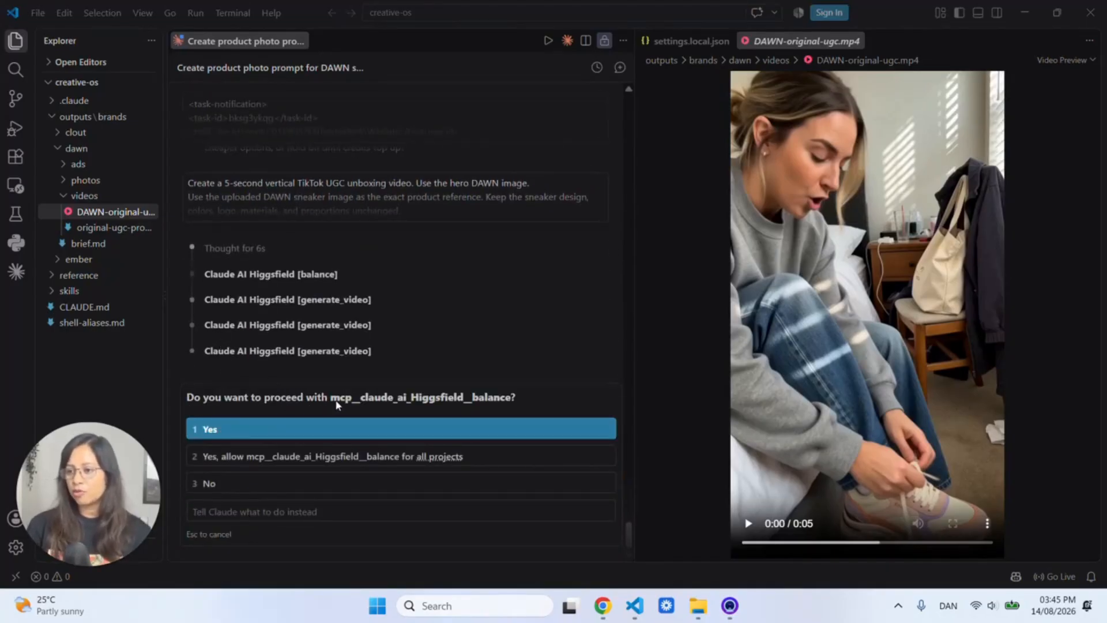
- Approve Claude's Higgsfield credit balance check and generate_video call for the unboxing TikTok
left_click(268, 433)
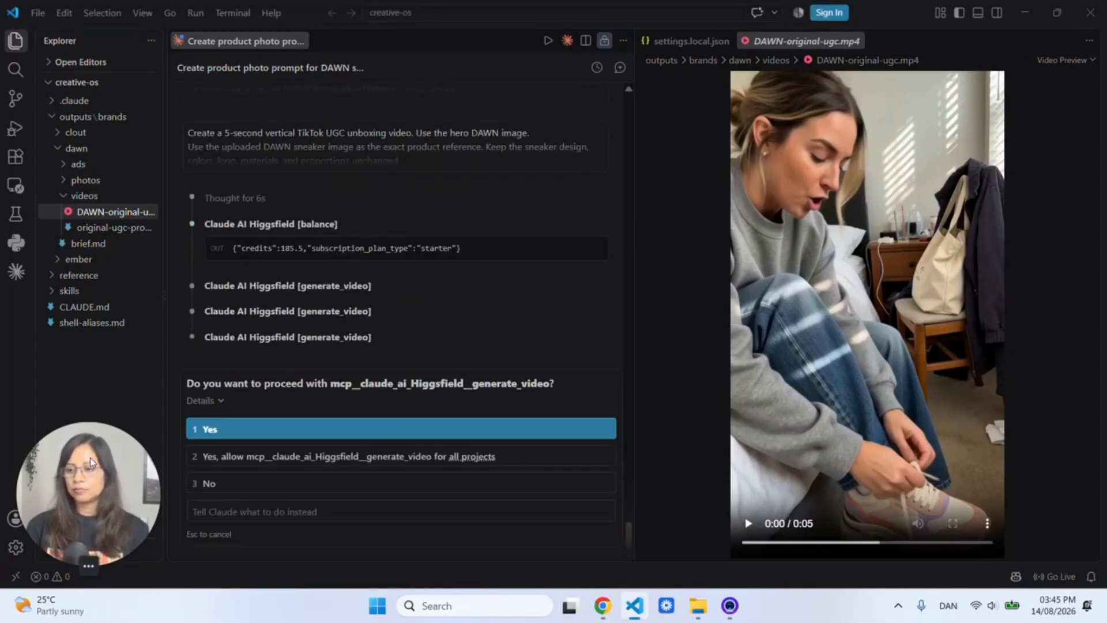
left_click_drag(90, 459, 101, 410)
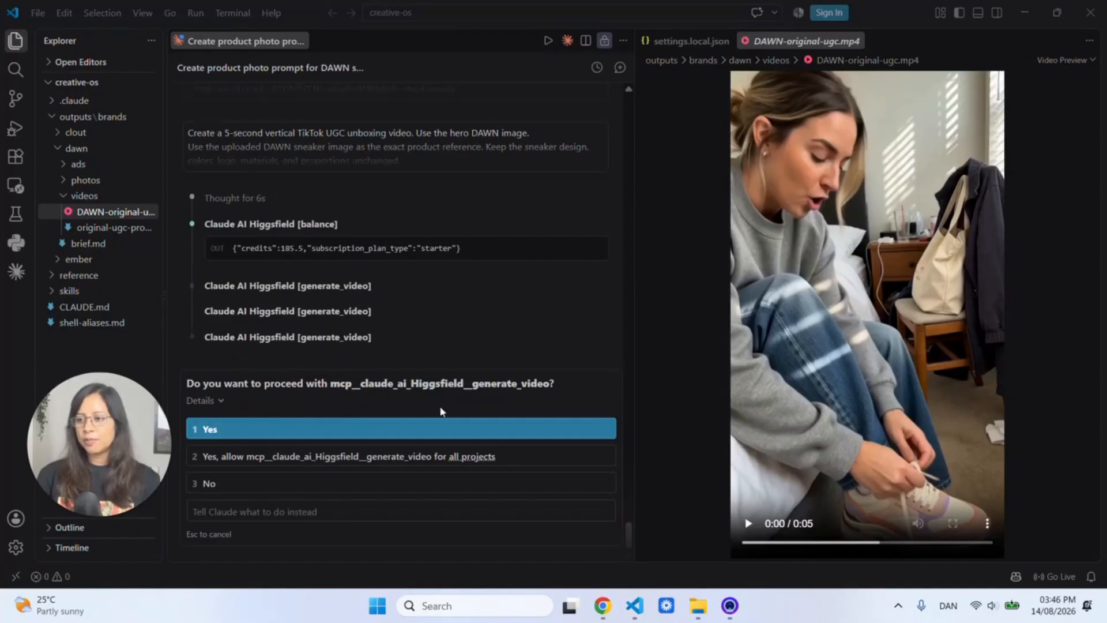
left_click(383, 431)
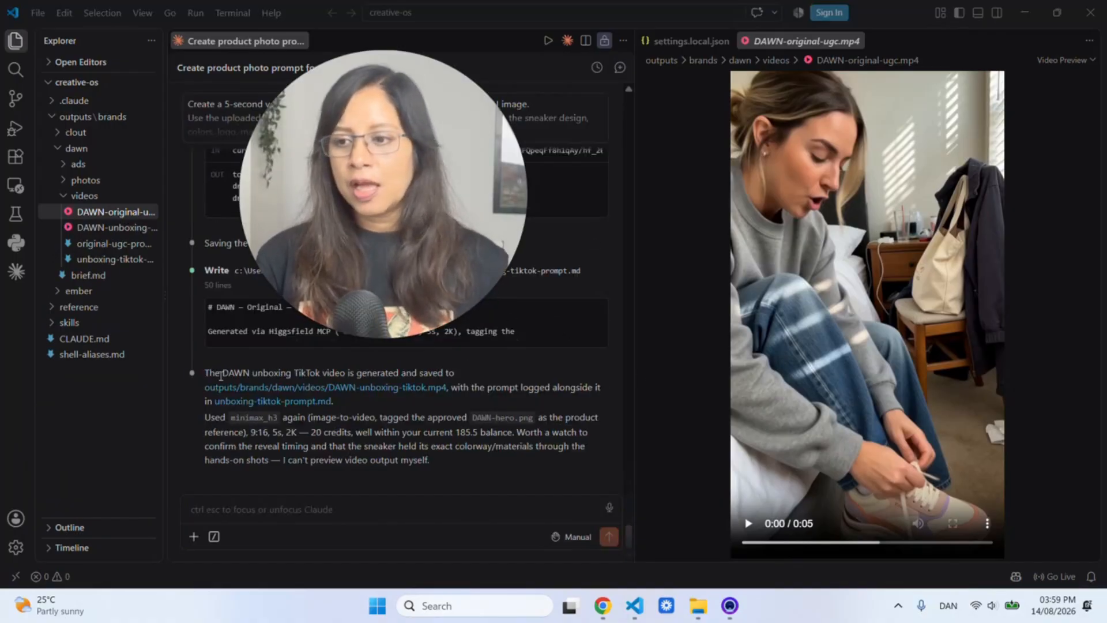
- Play DAWN-unboxing-tiktok.mp4 in the preview, then begin editing the new video request
left_click(93, 232)
left_click(93, 229)
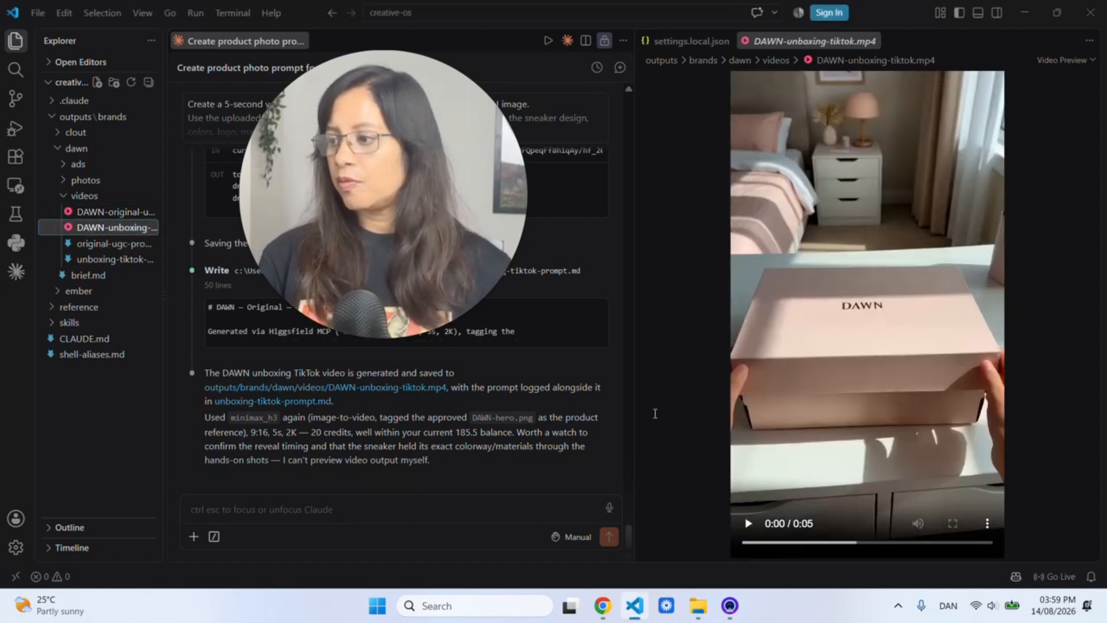
left_click(748, 526)
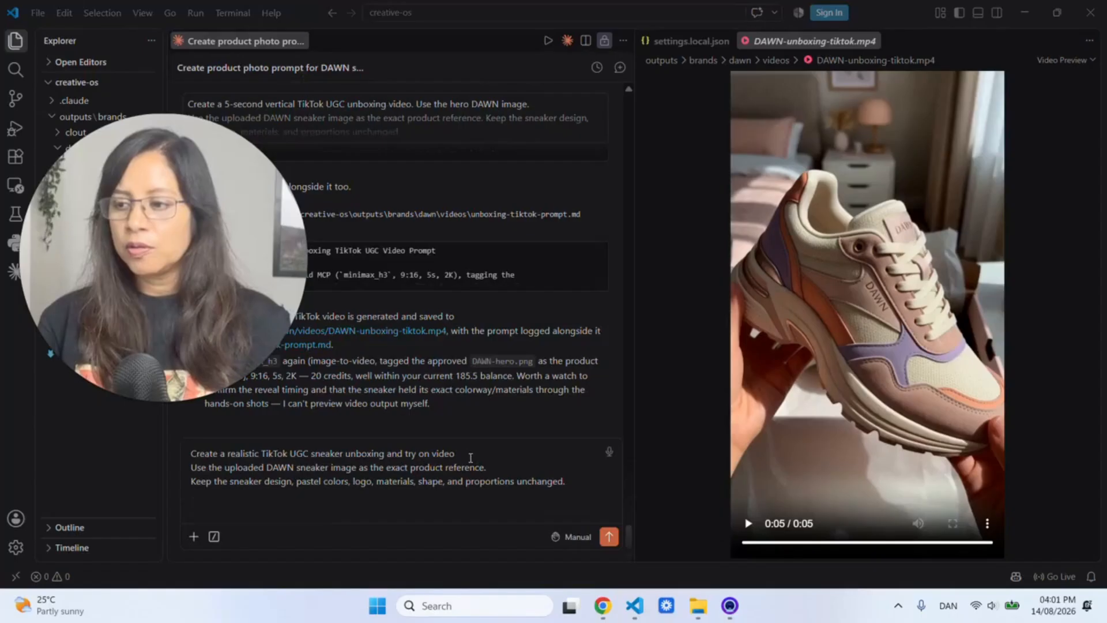
left_click(471, 458)
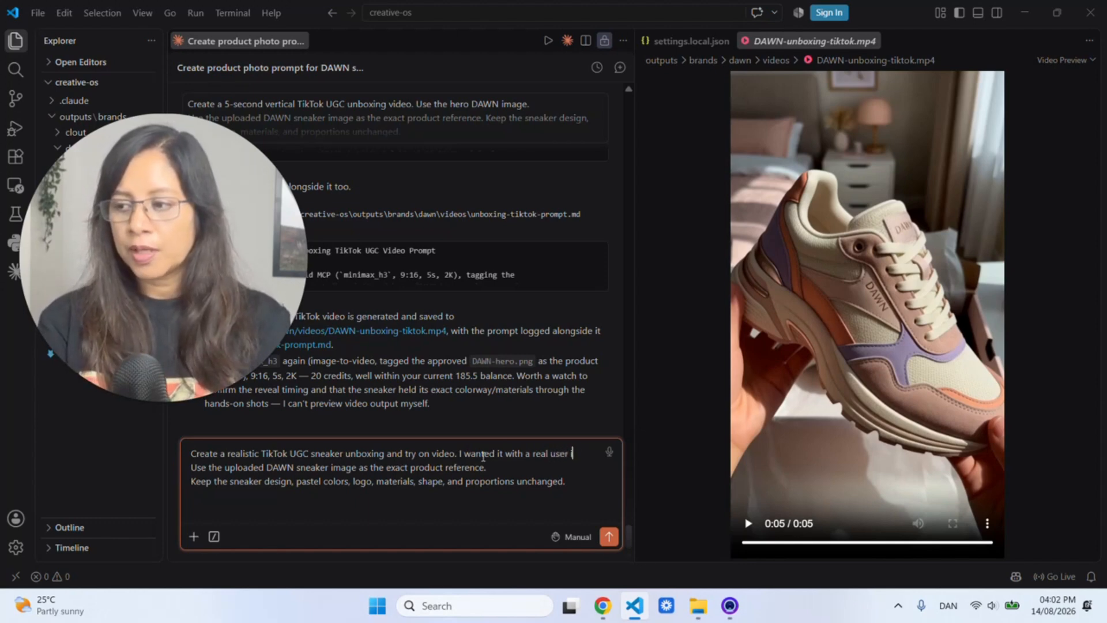
- Send the request for a realistic sneaker unboxing and try-on video showing a real user receiving it
type("the video like she just rece")
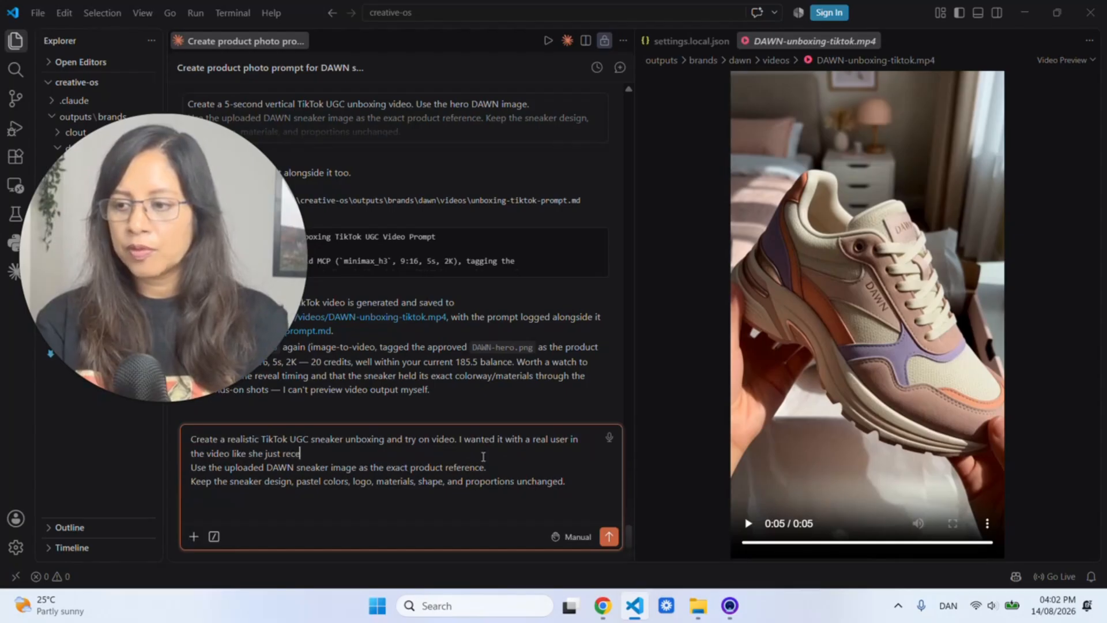
type("ived it and then unboxing.")
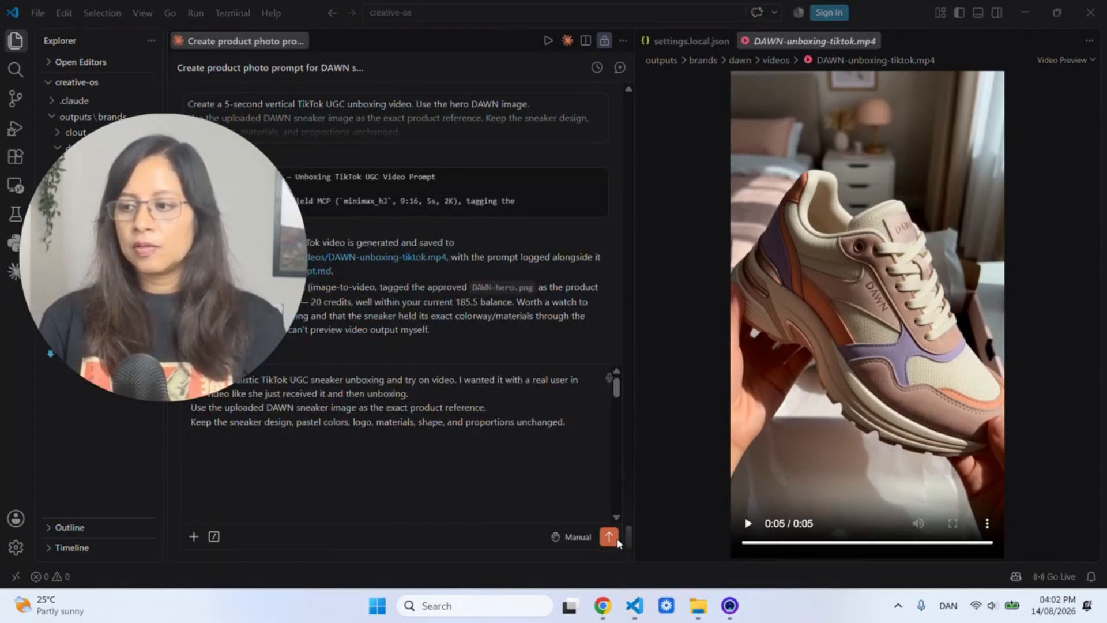
left_click(610, 538)
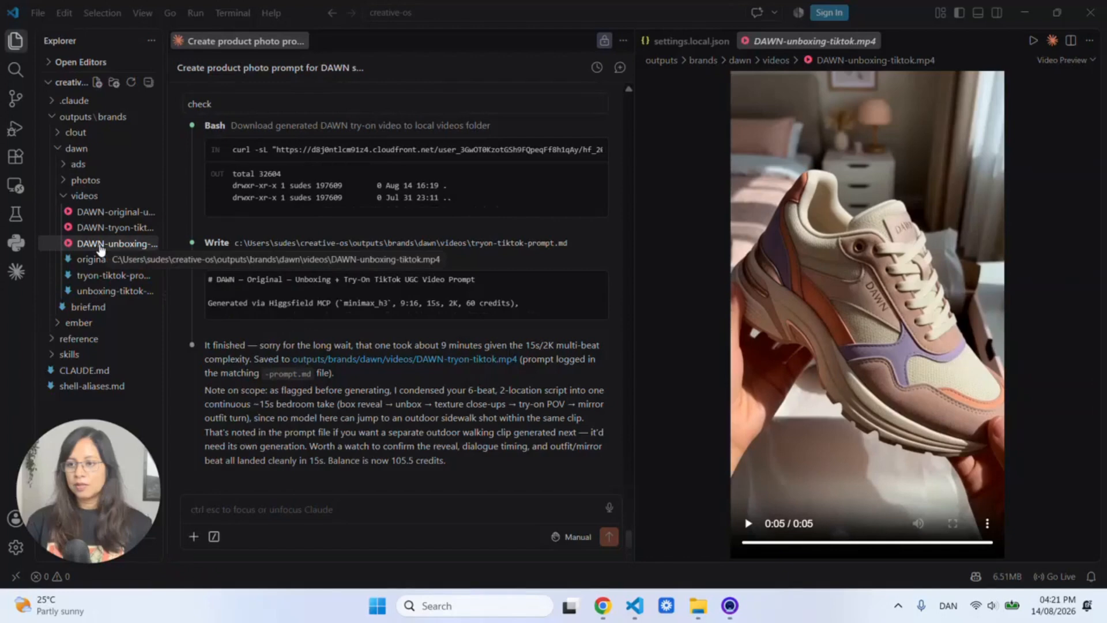
- Open DAWN-tryon-tiktok.mp4 from the videos folder and play it in the preview
left_click(100, 247)
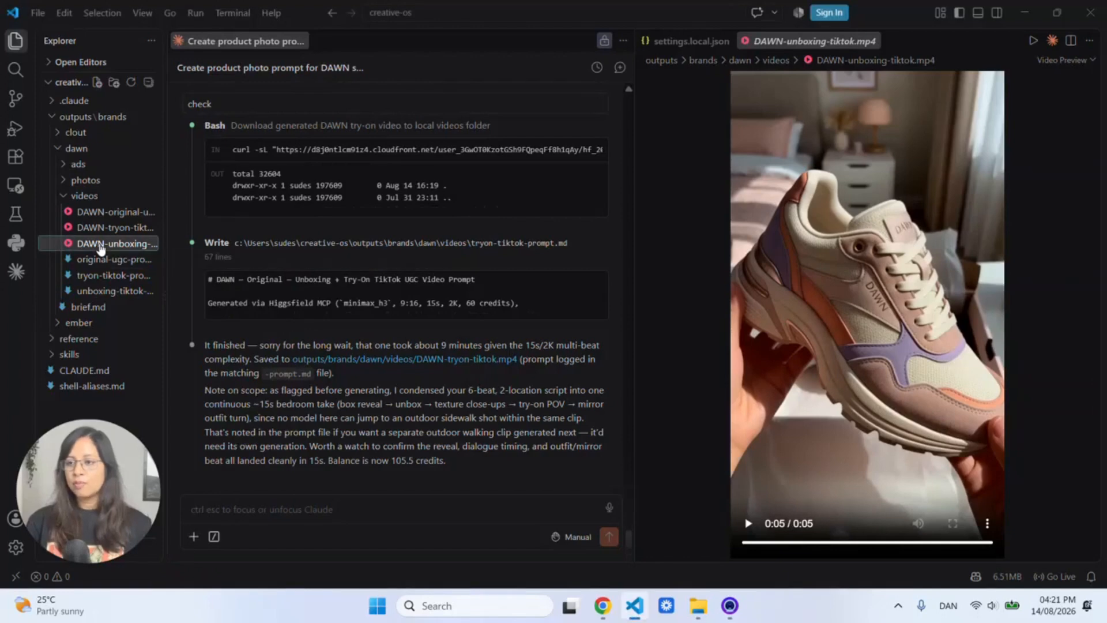
left_click(110, 228)
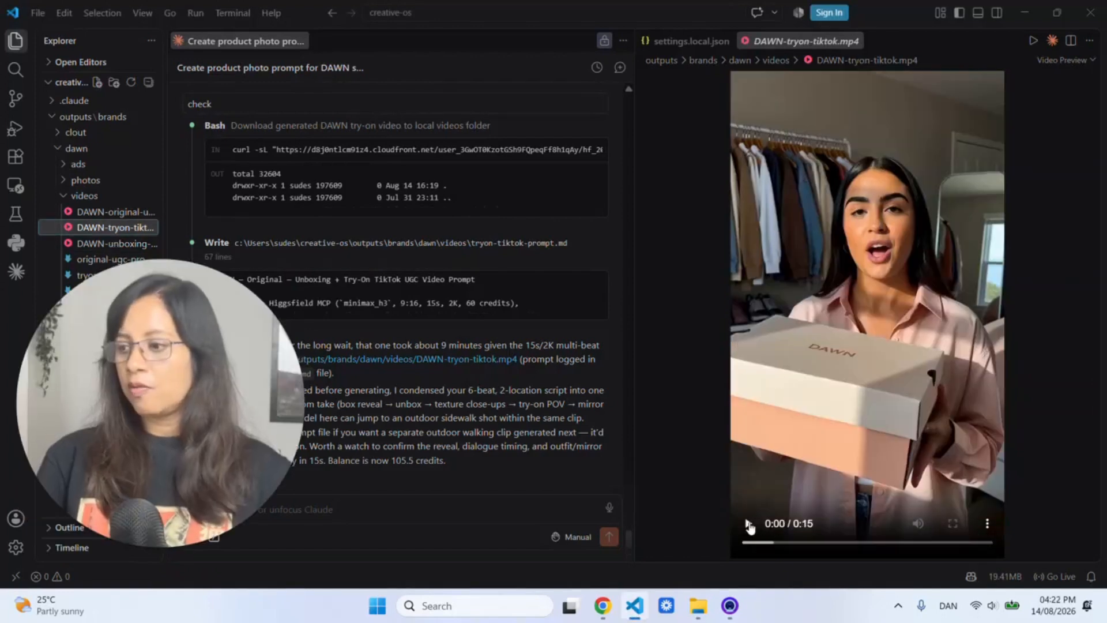
left_click(784, 476)
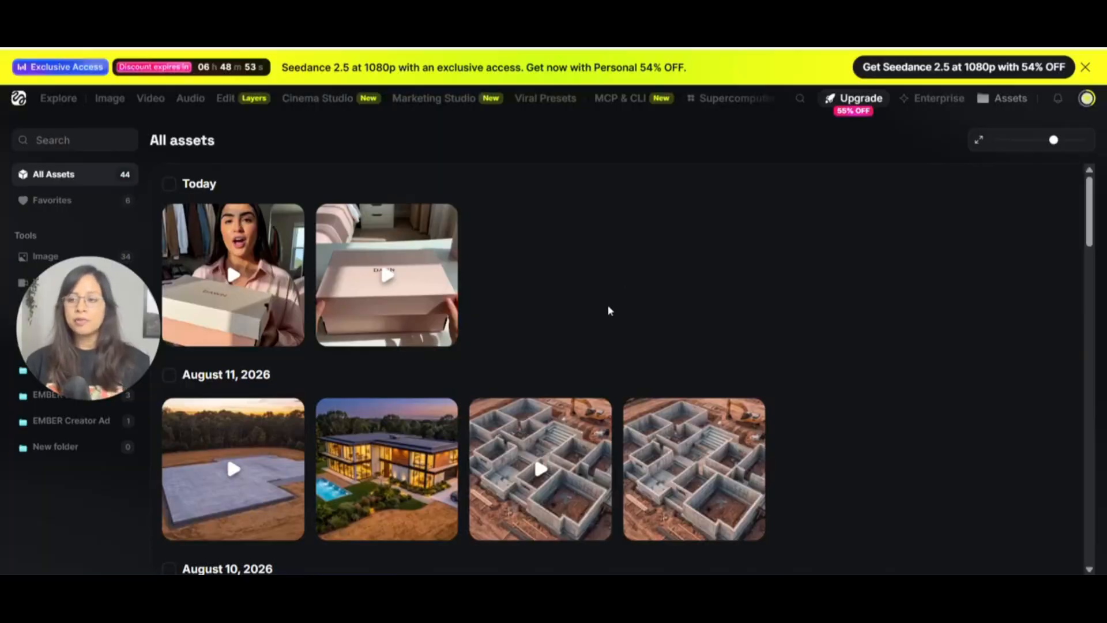
scroll(601, 303, "down", 15)
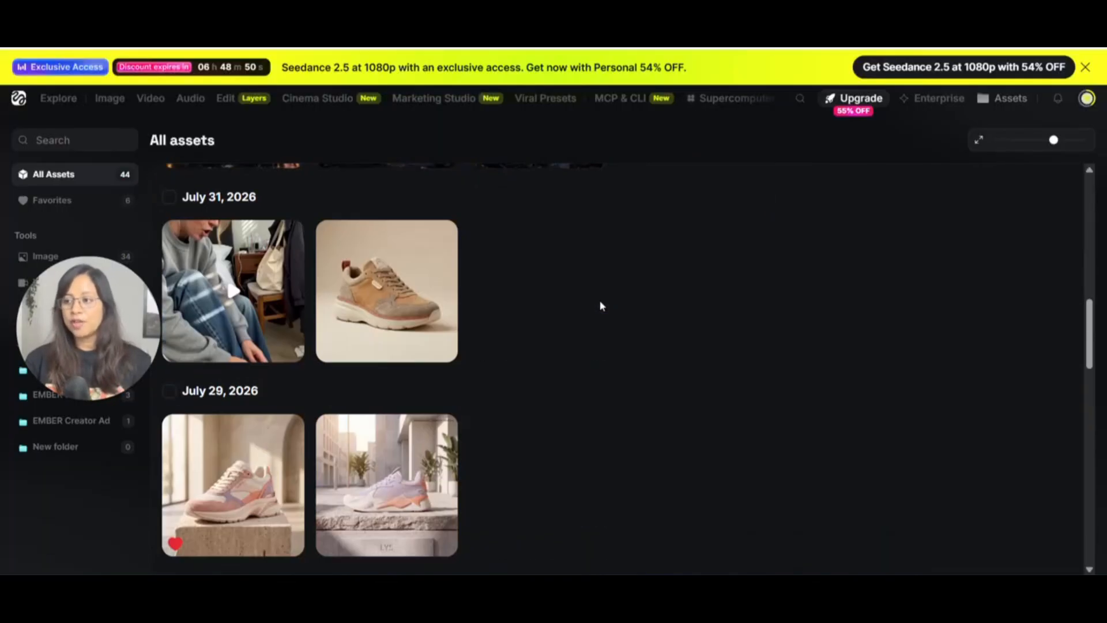
scroll(600, 303, "down", 10)
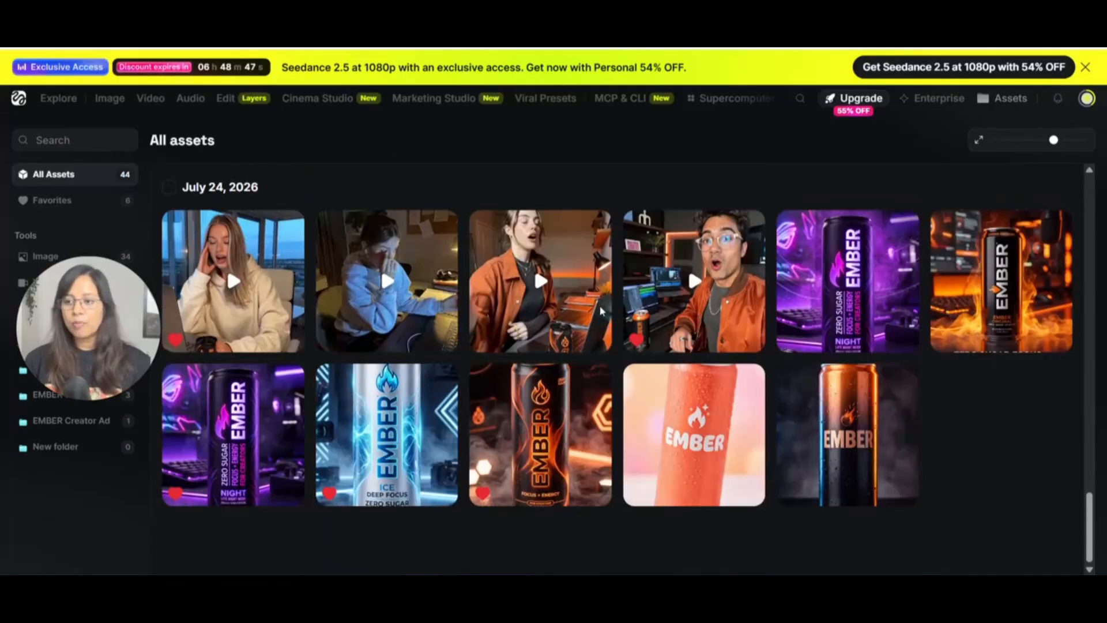
mouse_move(609, 343)
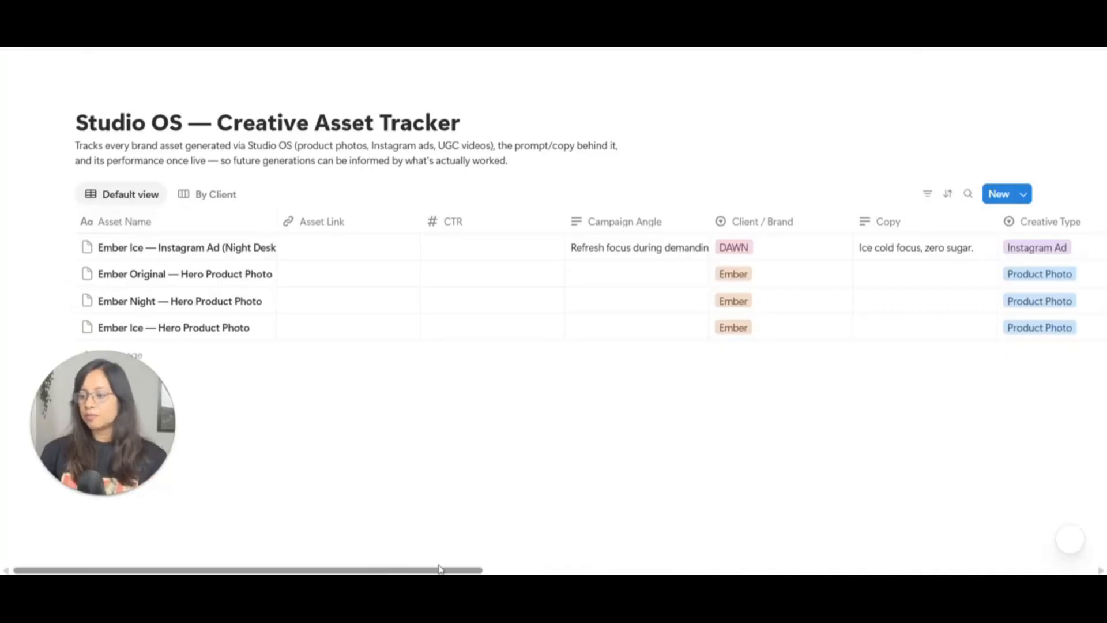
left_click_drag(378, 570, 717, 568)
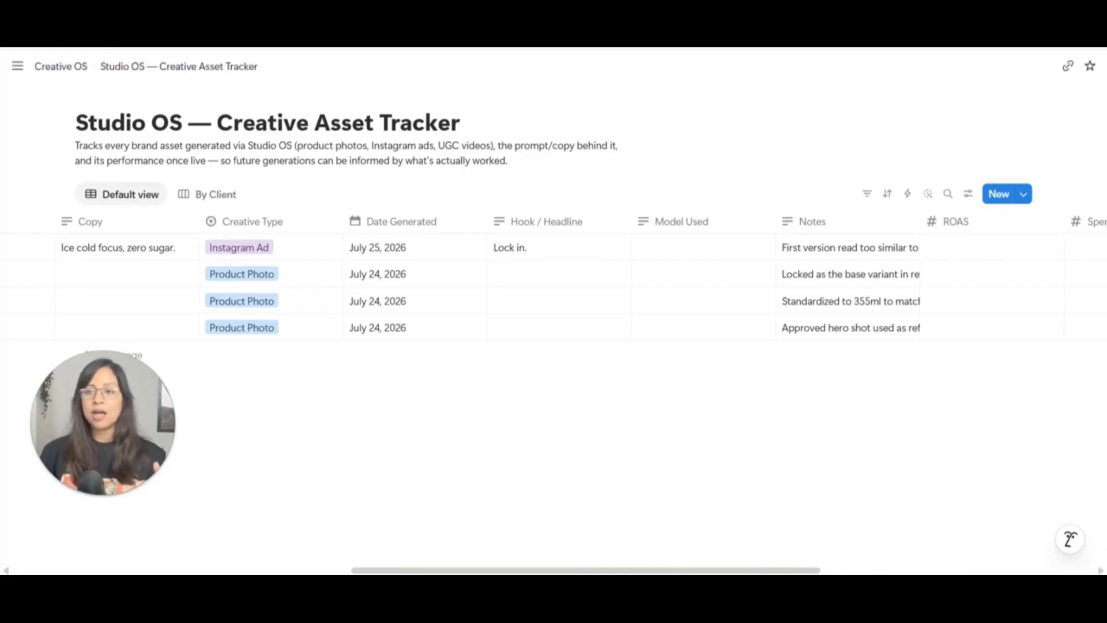
scroll(584, 290, "right", 10)
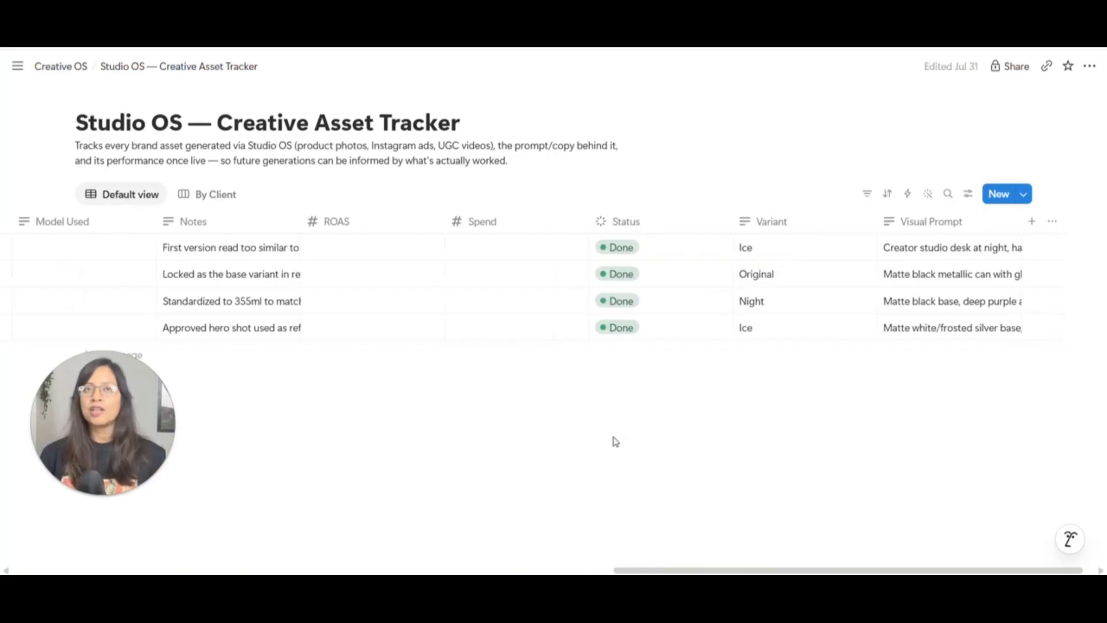
scroll(554, 283, "left", 6)
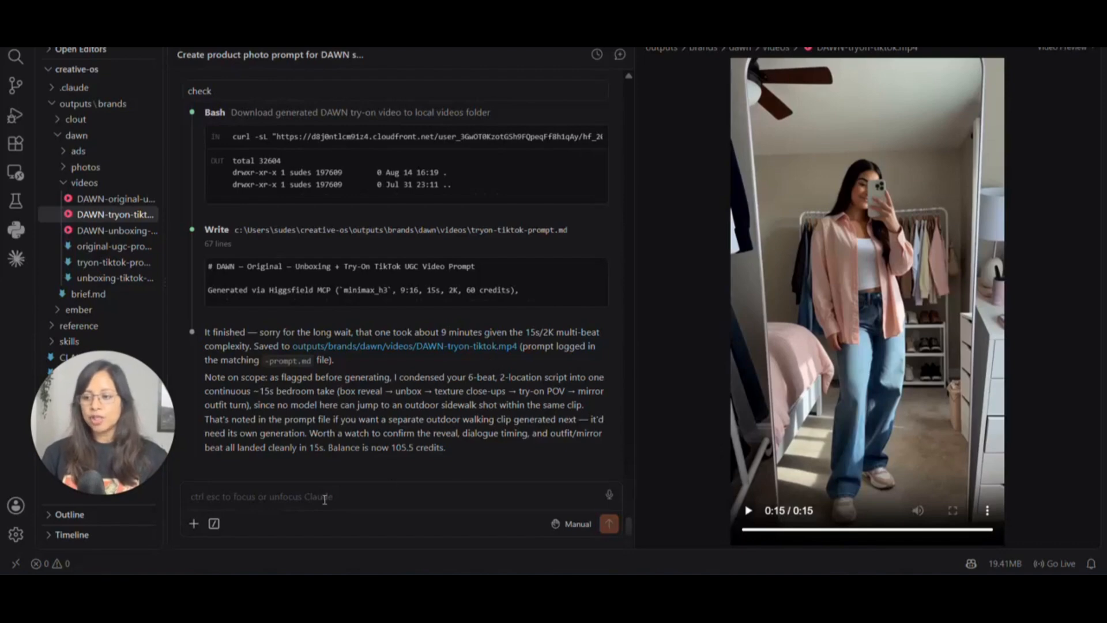
- Ask Claude to log the DAWN assets with the pasted Notion tracker link, and allow notion-fetch
left_click(324, 500)
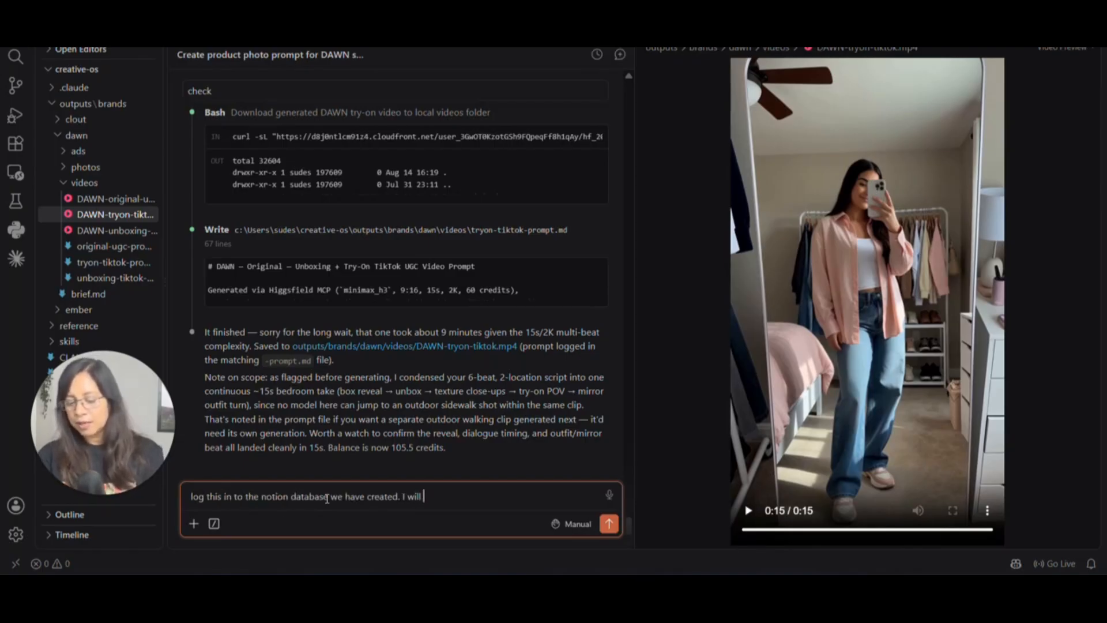
key("BackSpace")
key("BackSpace")
key("BackSpace")
key("BackSpace")
key("BackSpace")
key("BackSpace")
key("BackSpace")
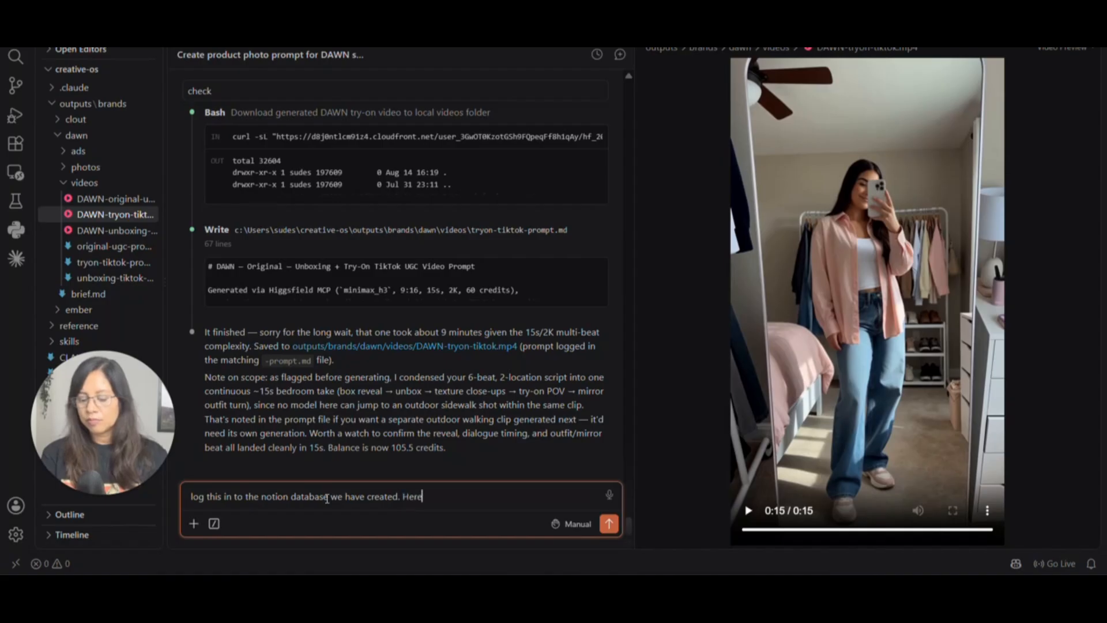
type("Here is the lik")
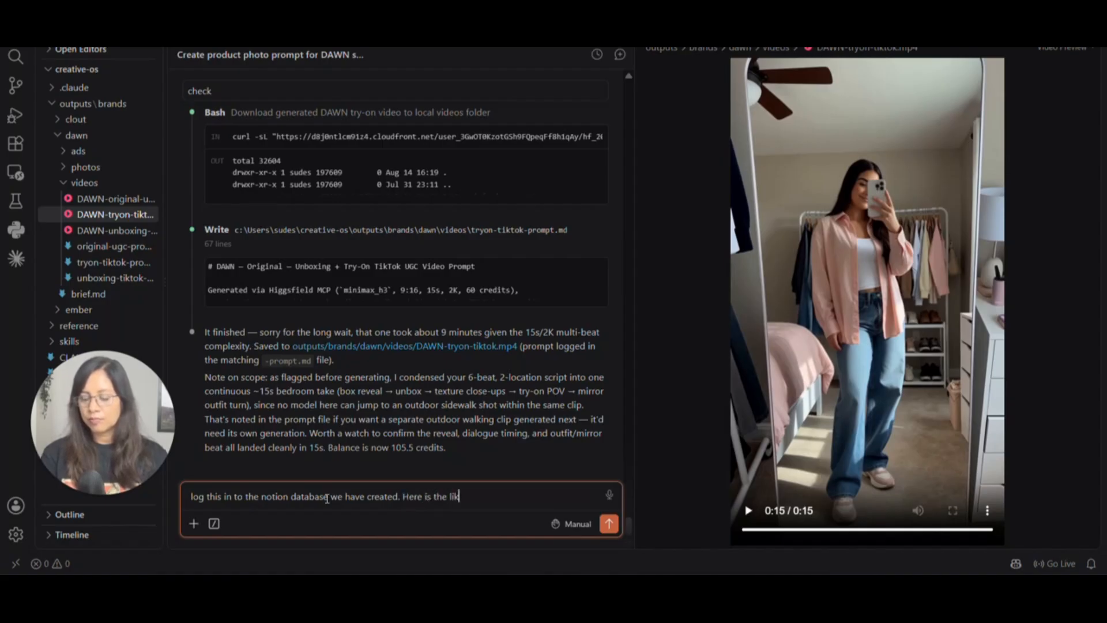
type("n:")
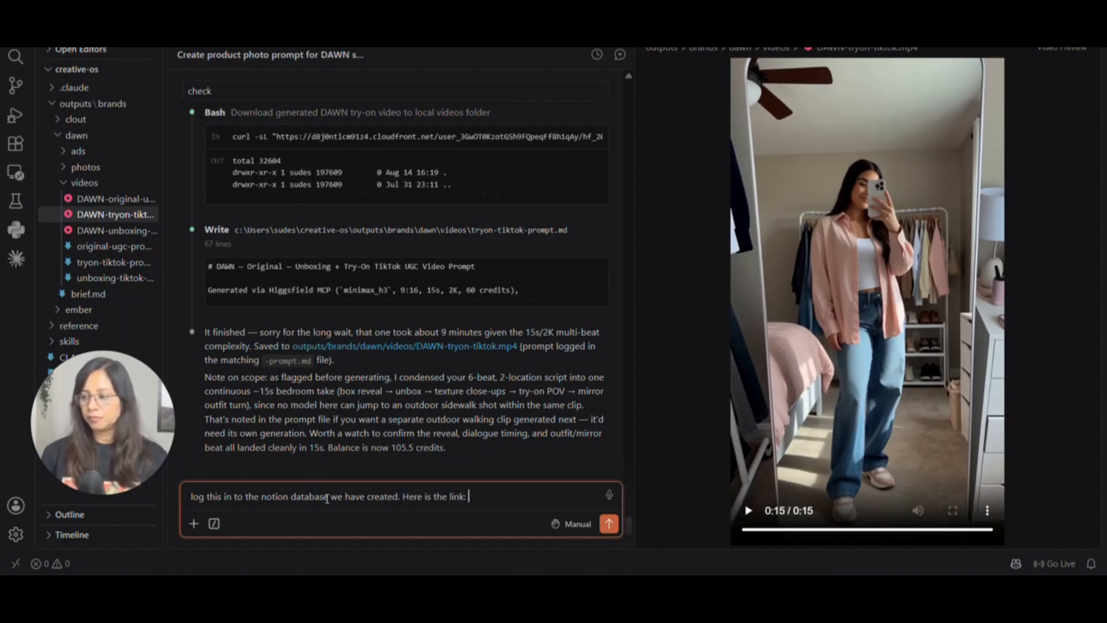
key("Return")
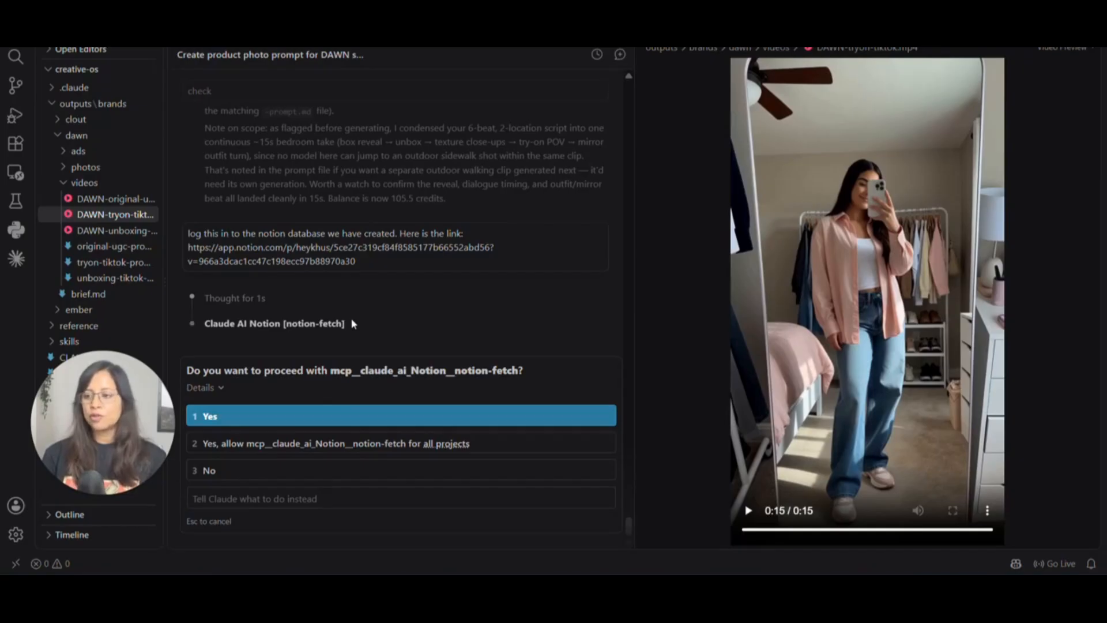
left_click(396, 416)
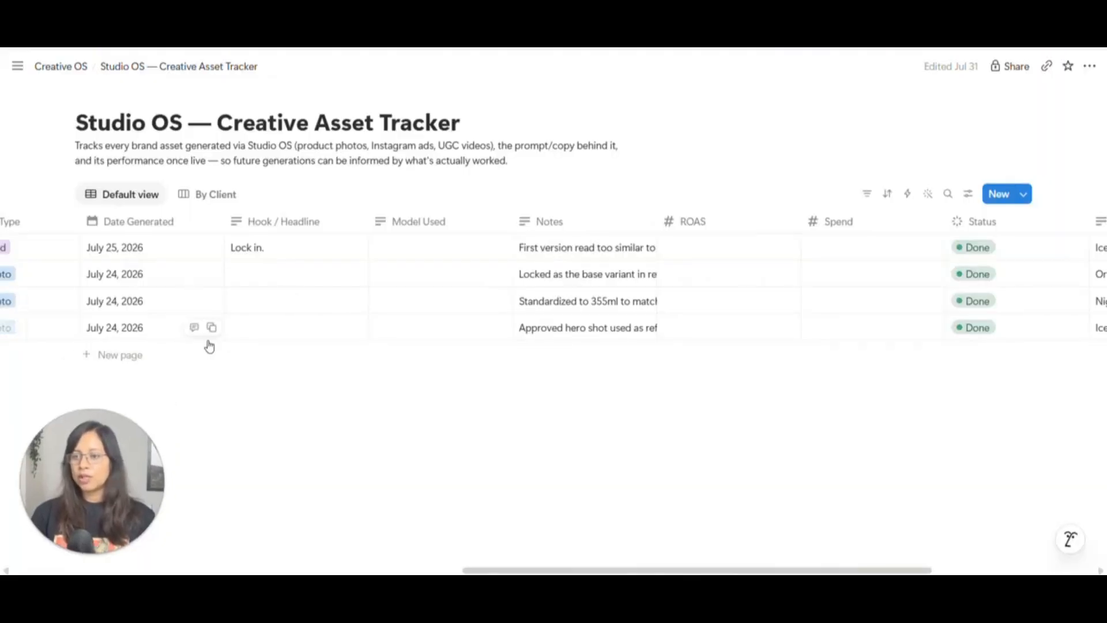
mouse_move(686, 573)
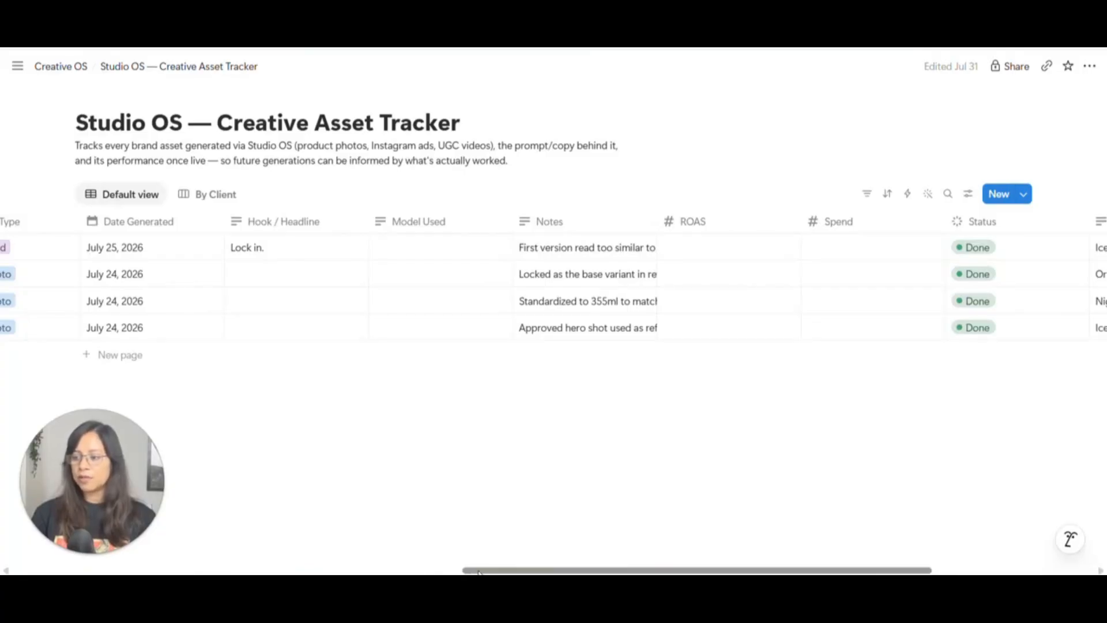
scroll(208, 529, "left", 10)
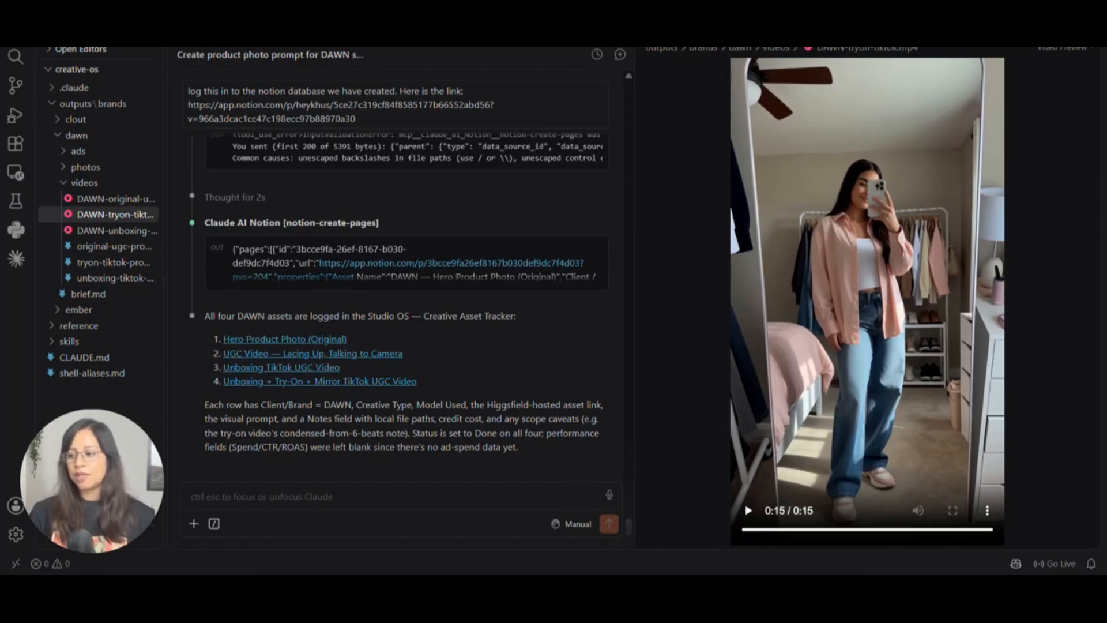
- Check Claude's summary of the four DAWN rows added, then focus the message box for a follow-up
left_click(191, 497)
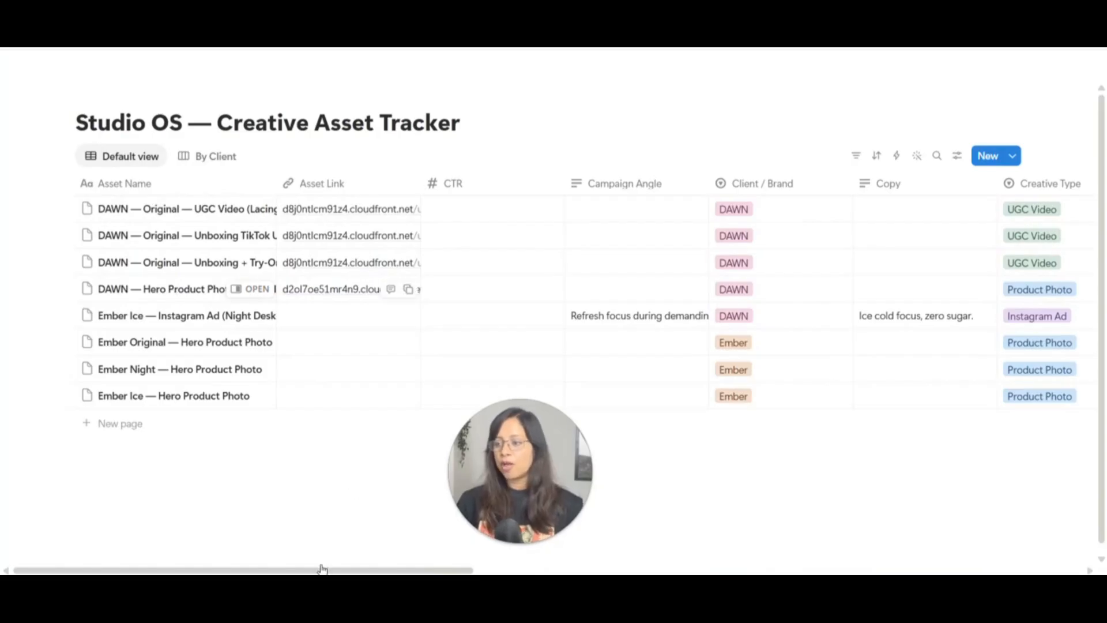
left_click_drag(322, 569, 587, 561)
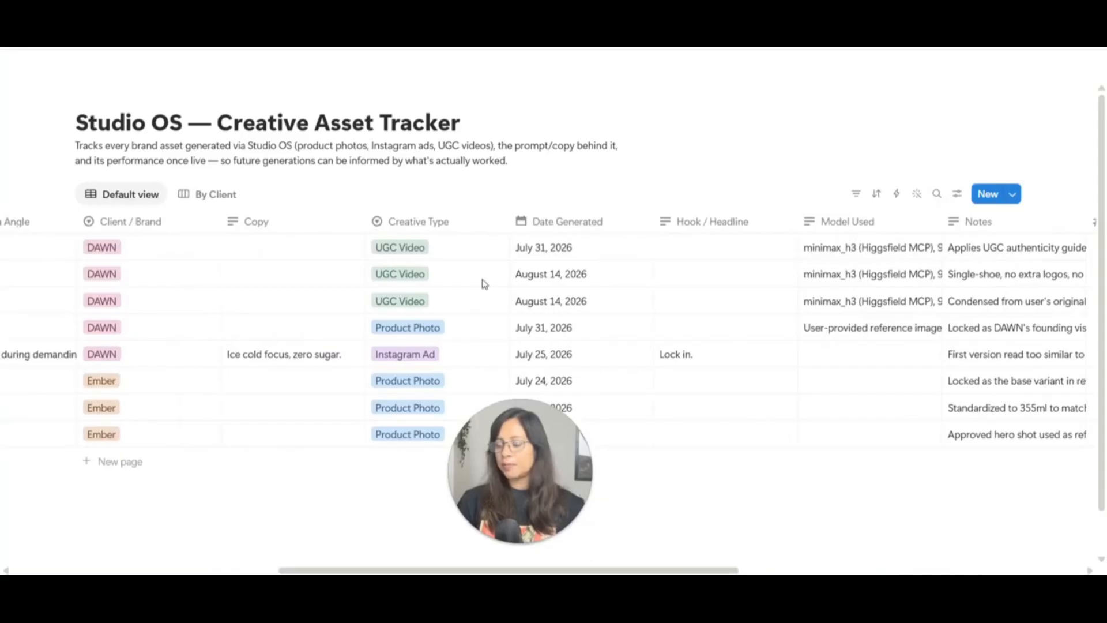
scroll(484, 283, "right", 10)
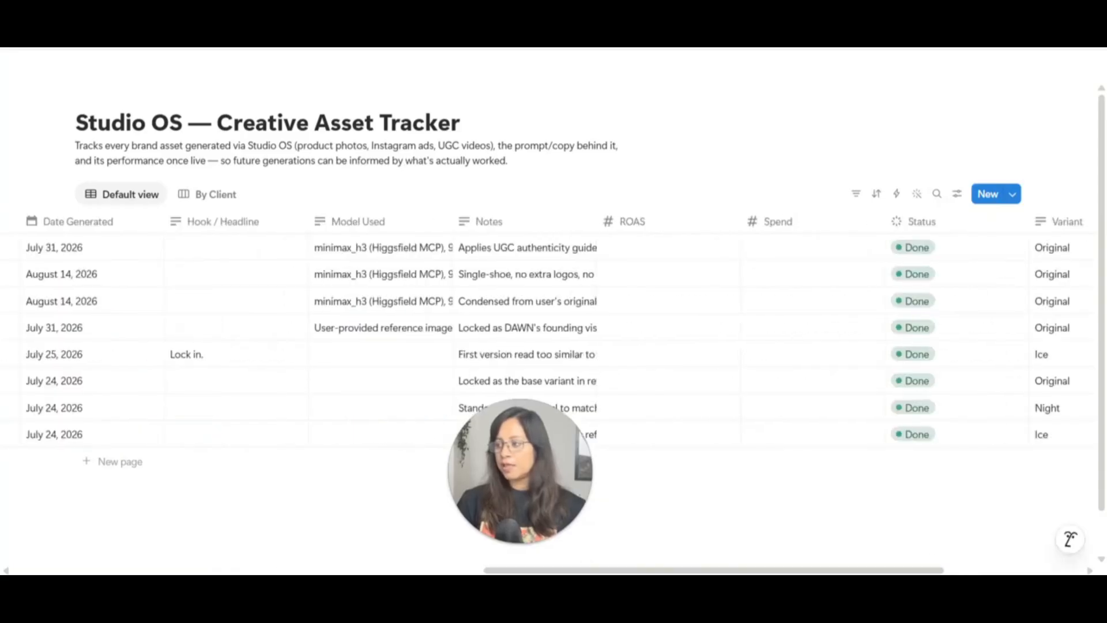